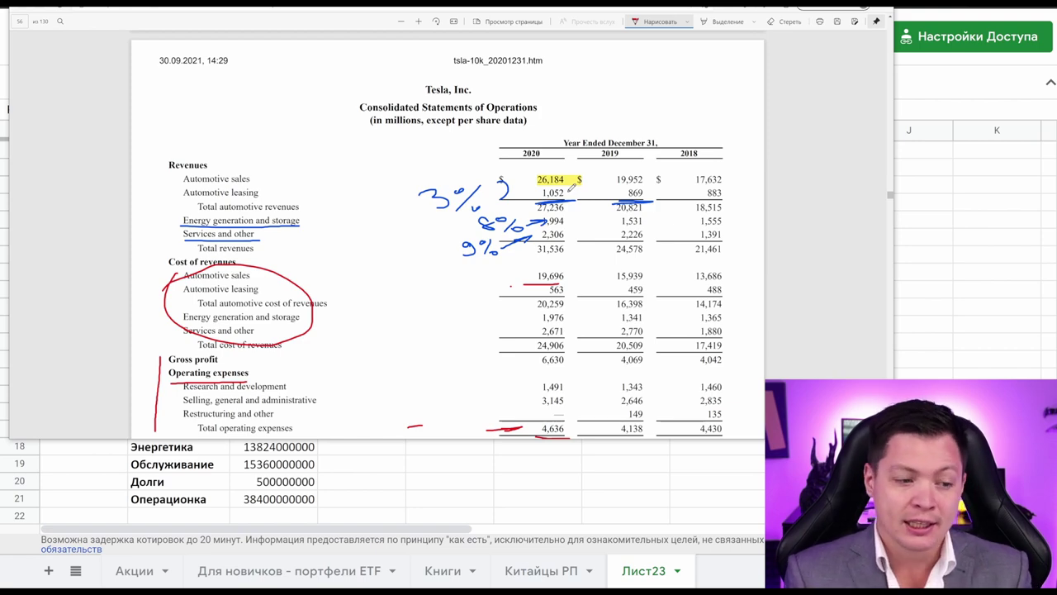
Step: Switch from the PDF report to the spreadsheet and examine the formula for car revenue (Доход с тачек)
{"action": "left_click", "coordinate": [956, 274]}
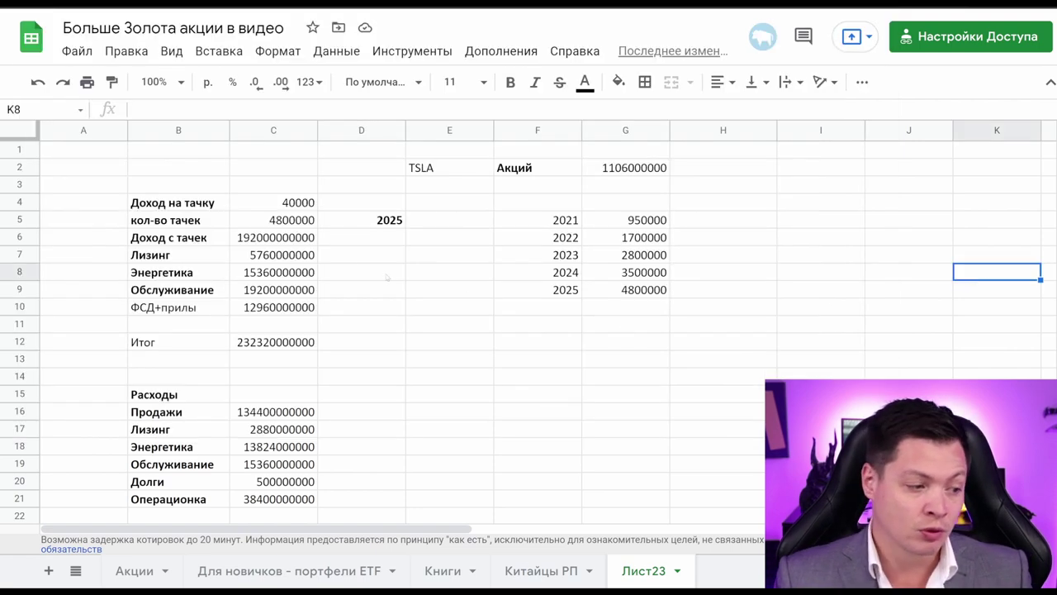
{"action": "left_click", "coordinate": [279, 228]}
{"action": "left_click", "coordinate": [238, 240]}
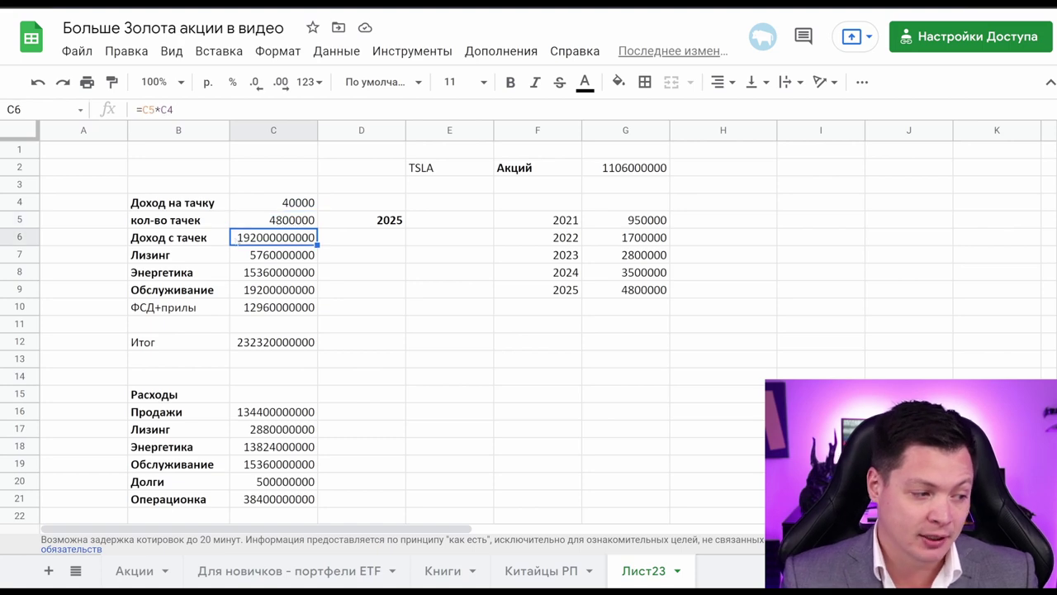
Step: Review the forecast car volumes for 2021 through 2025 in the yearly table
{"action": "left_click", "coordinate": [516, 239]}
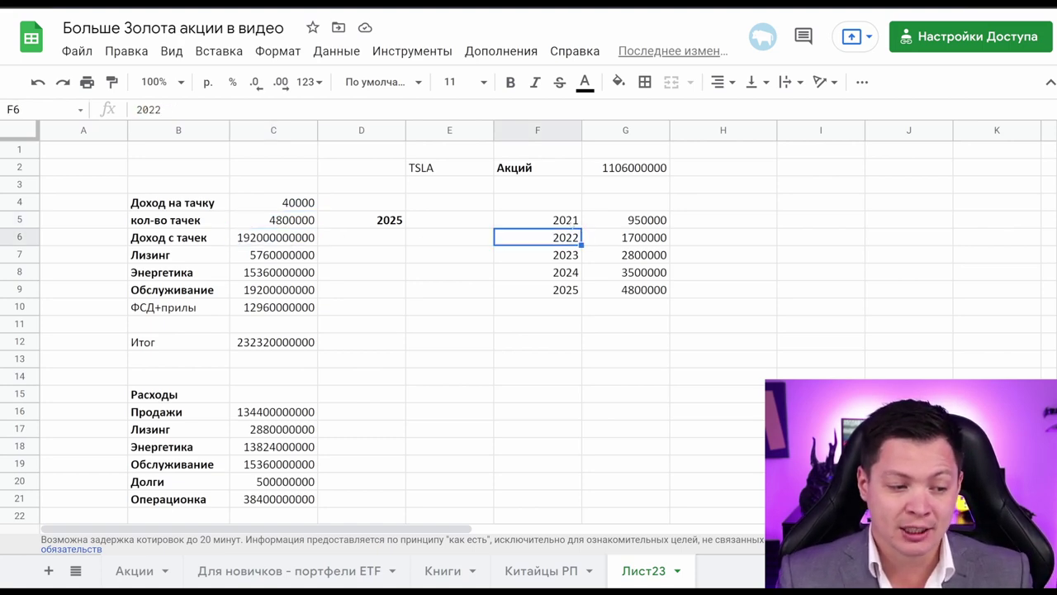
{"action": "left_click", "coordinate": [569, 207]}
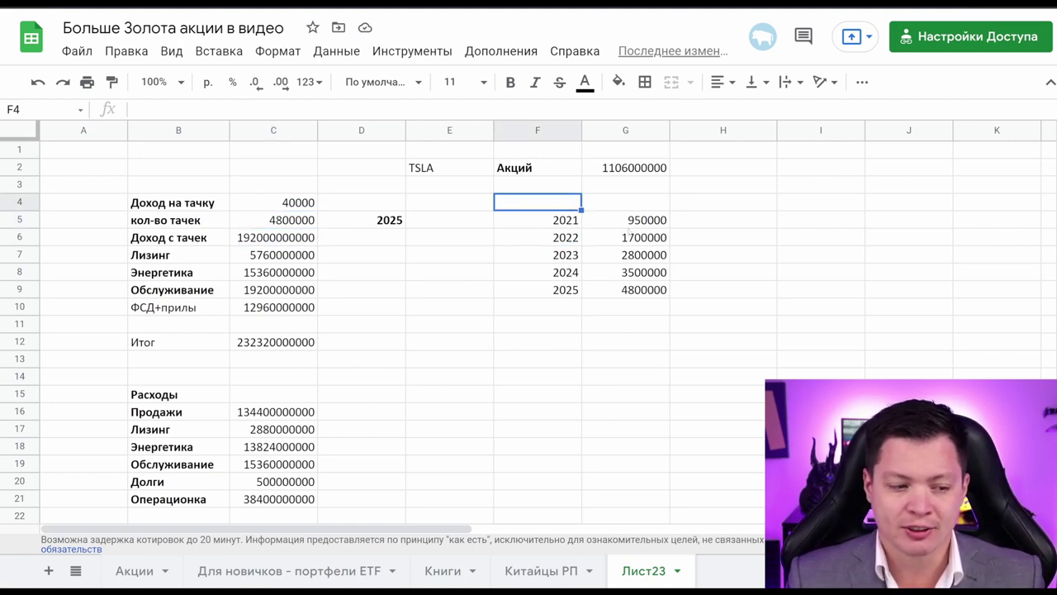
{"action": "left_click", "coordinate": [631, 225]}
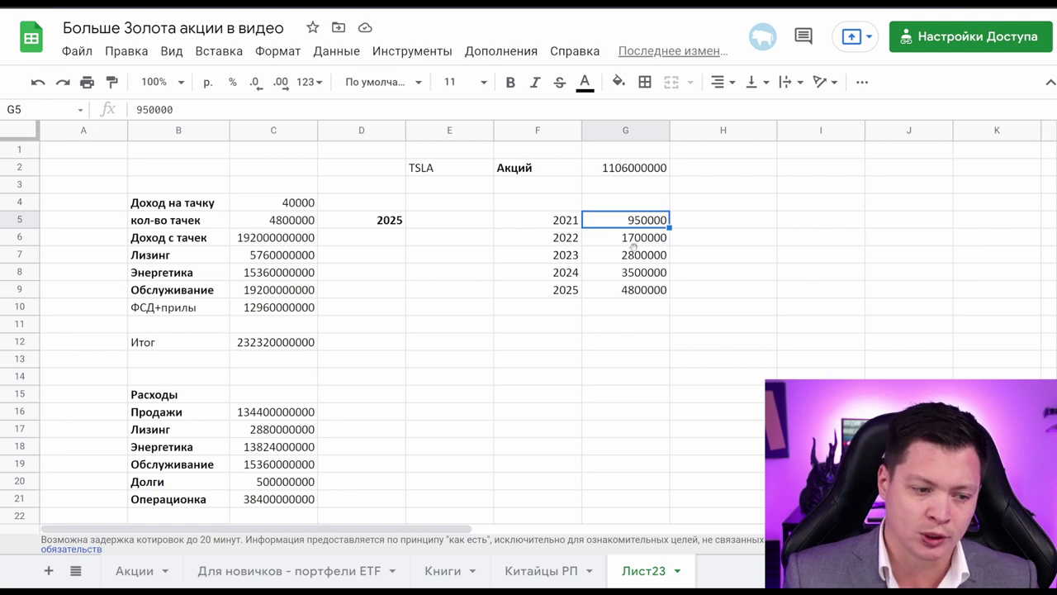
{"action": "left_click", "coordinate": [633, 252]}
{"action": "left_click", "coordinate": [647, 243]}
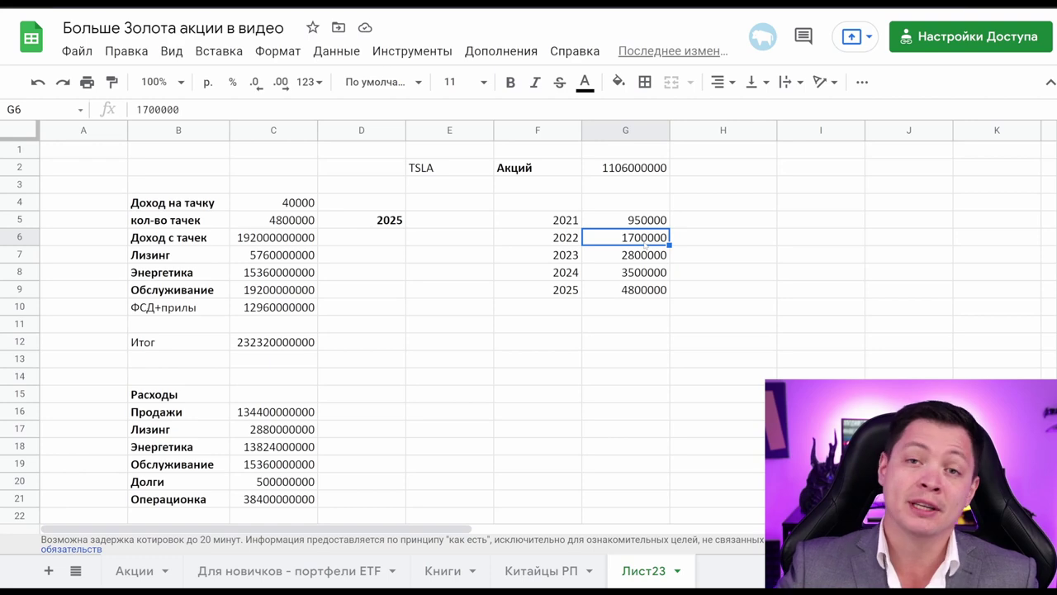
{"action": "left_click", "coordinate": [648, 259]}
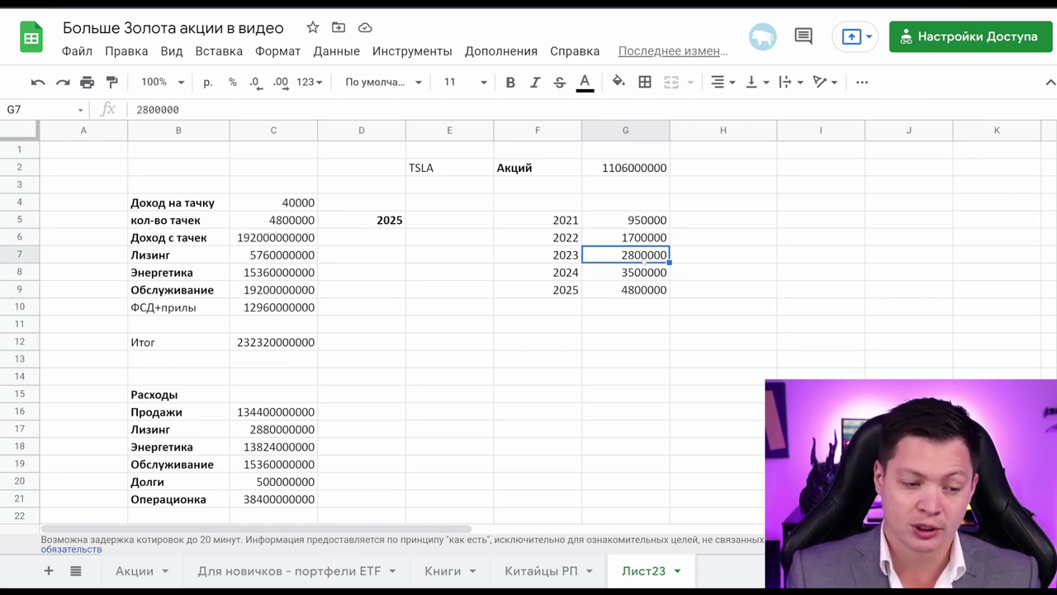
{"action": "left_click", "coordinate": [604, 306]}
{"action": "key", "text": "Up"}
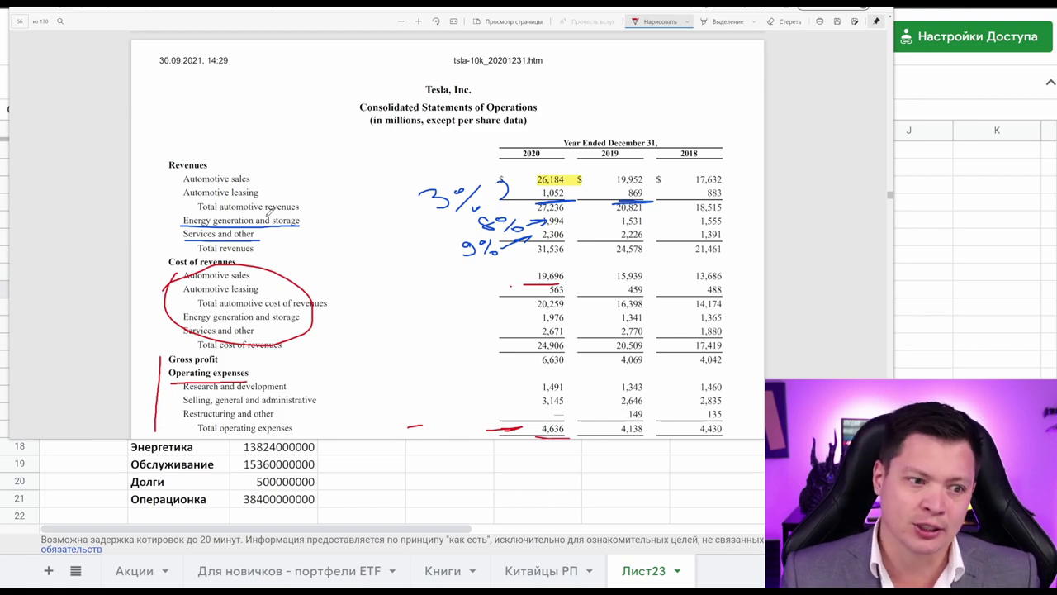
Step: Consult the revenue lines in Tesla's Consolidated Statements of Operations, and return to the spreadsheet
{"action": "left_click", "coordinate": [498, 485]}
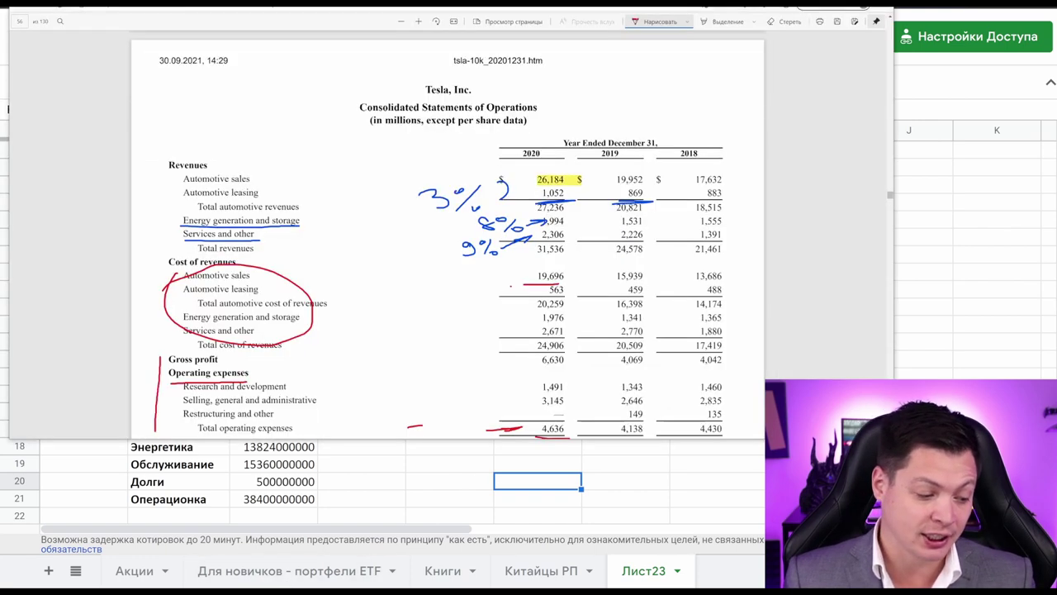
{"action": "key", "text": "alt+Tab"}
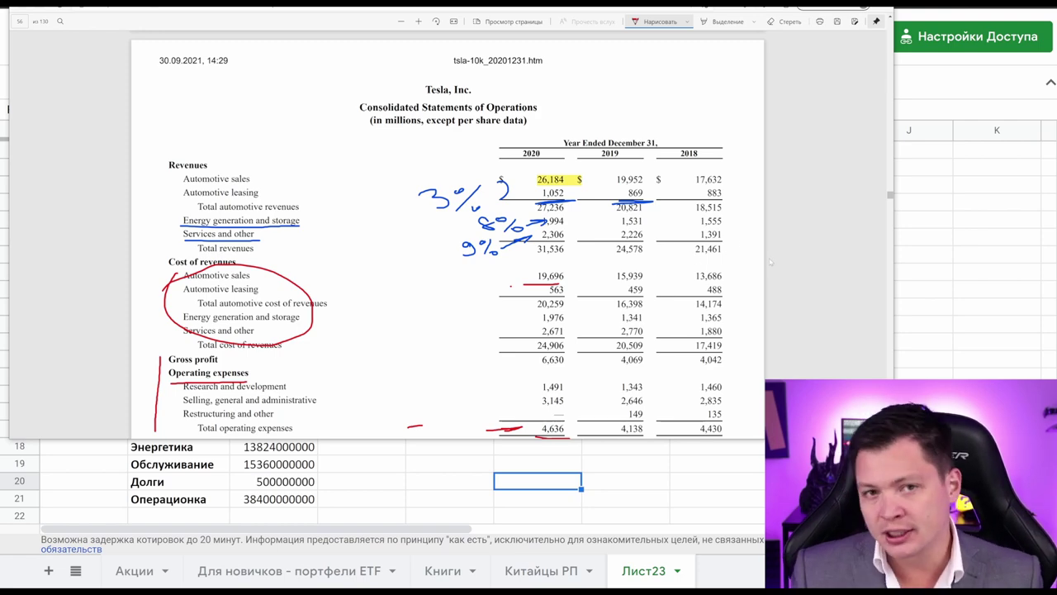
{"action": "left_click", "coordinate": [997, 288]}
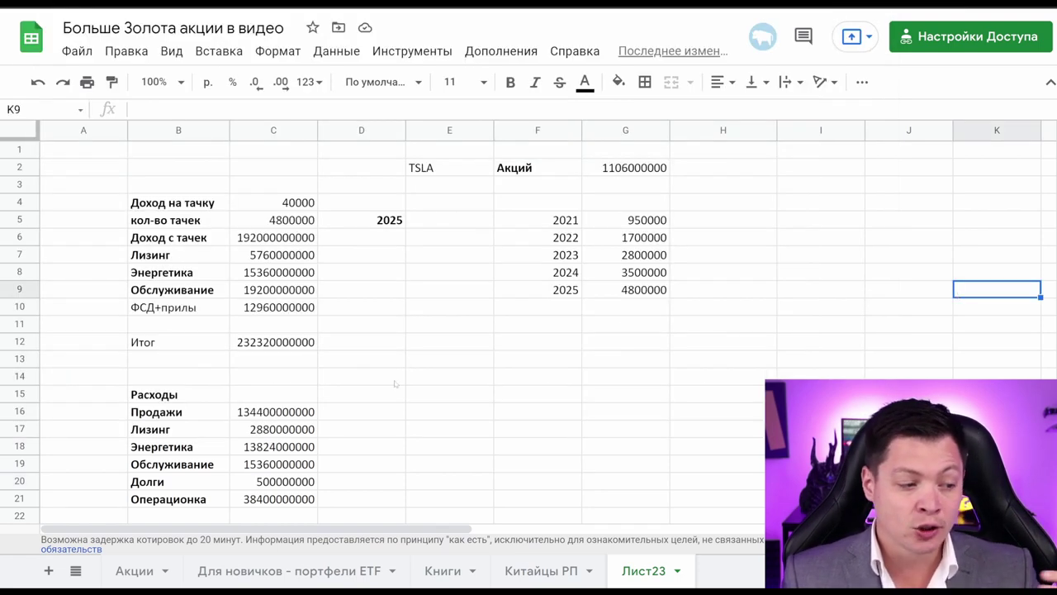
Step: Examine the 2025 car count and the formulas for car revenue, leasing, energy, service and ФСД+прилы
{"action": "left_click", "coordinate": [258, 229]}
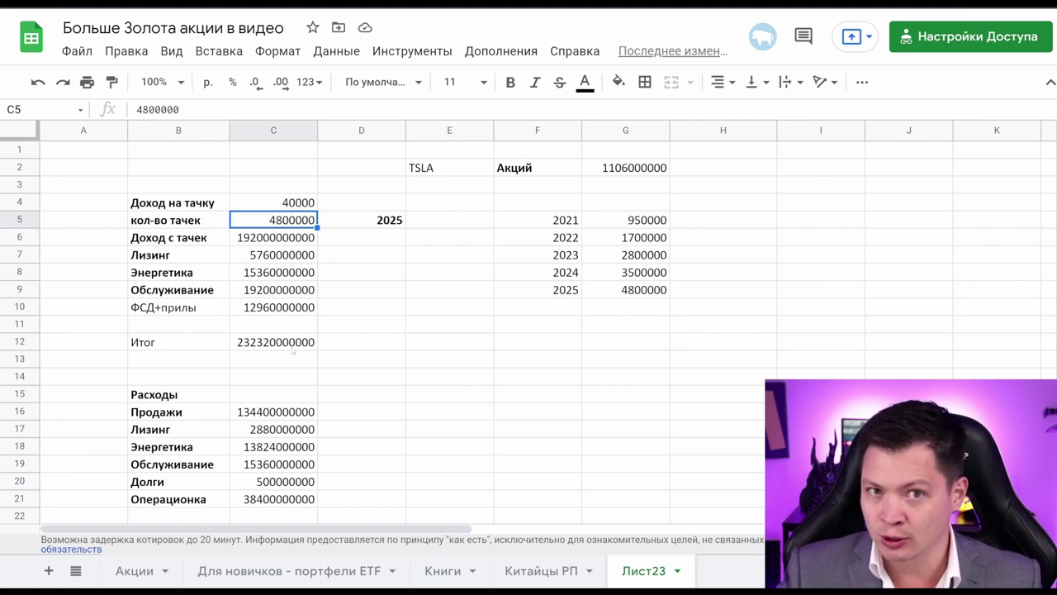
{"action": "left_click", "coordinate": [280, 255]}
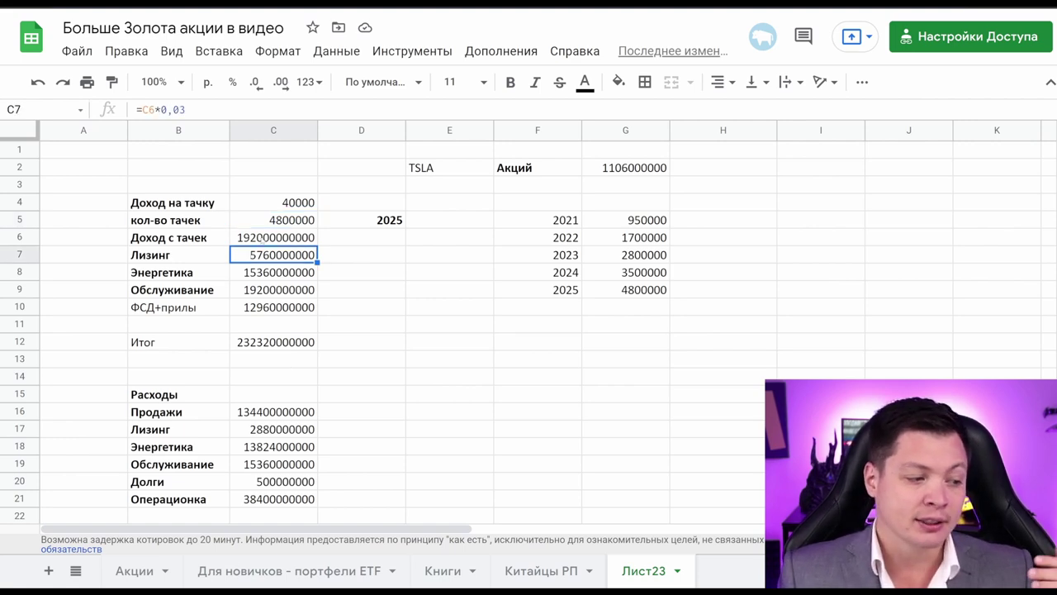
{"action": "left_click", "coordinate": [261, 239]}
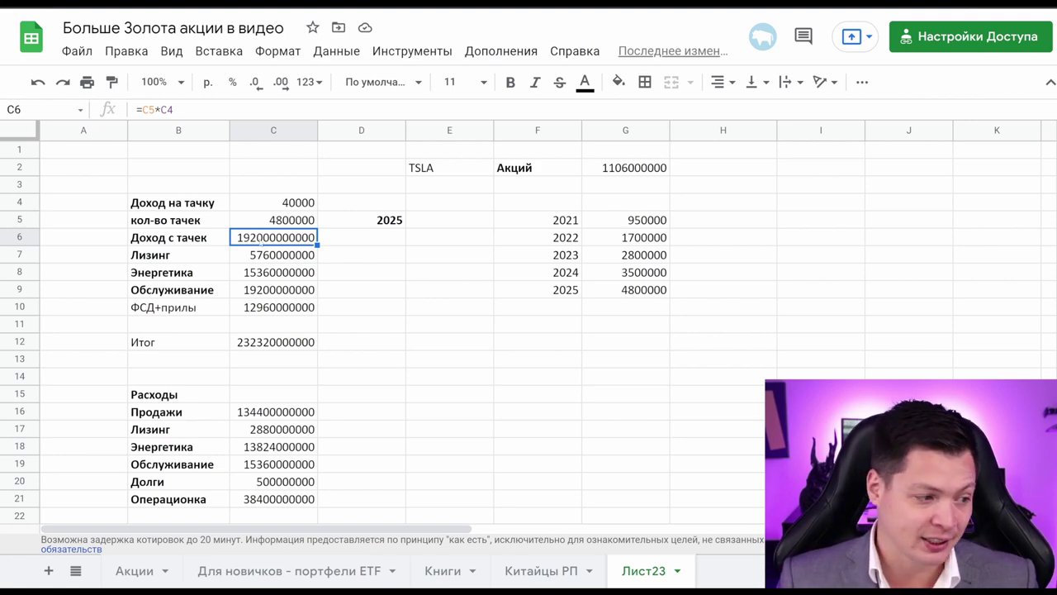
{"action": "double_click", "coordinate": [262, 241]}
{"action": "key", "text": "Escape"}
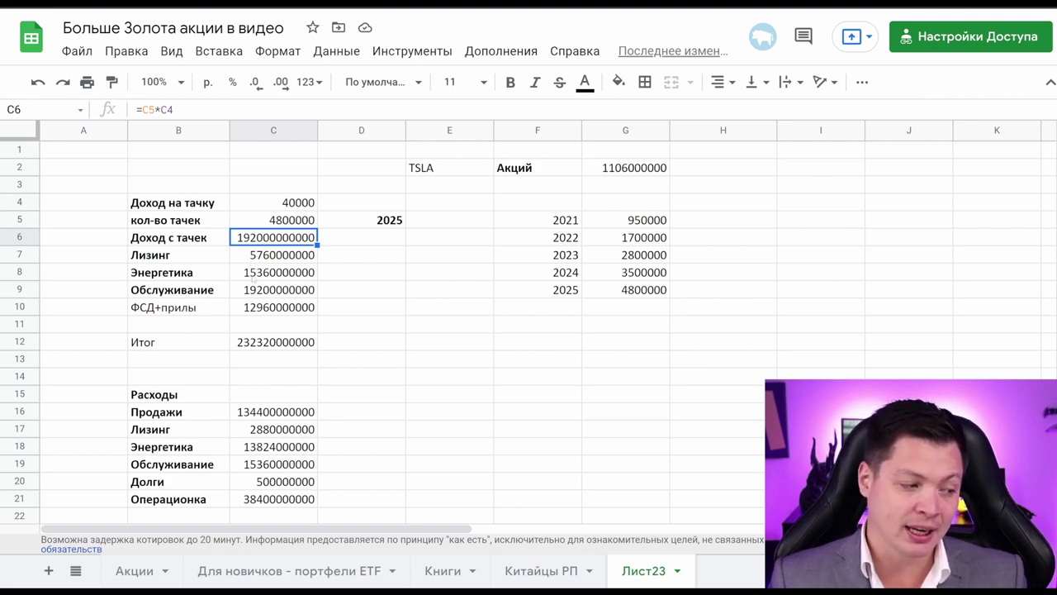
{"action": "left_click", "coordinate": [255, 278]}
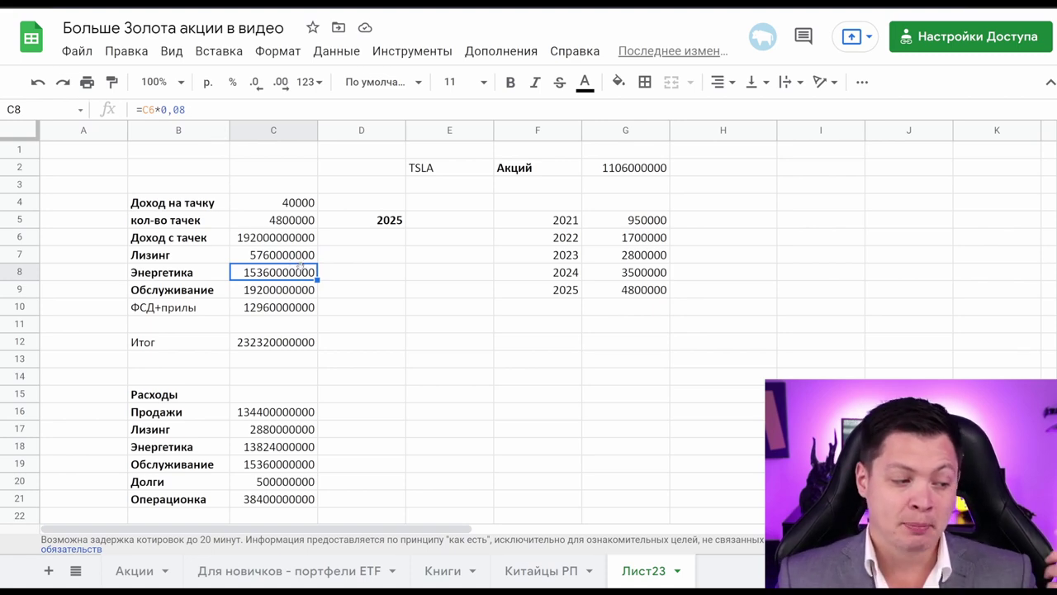
{"action": "left_click", "coordinate": [258, 290]}
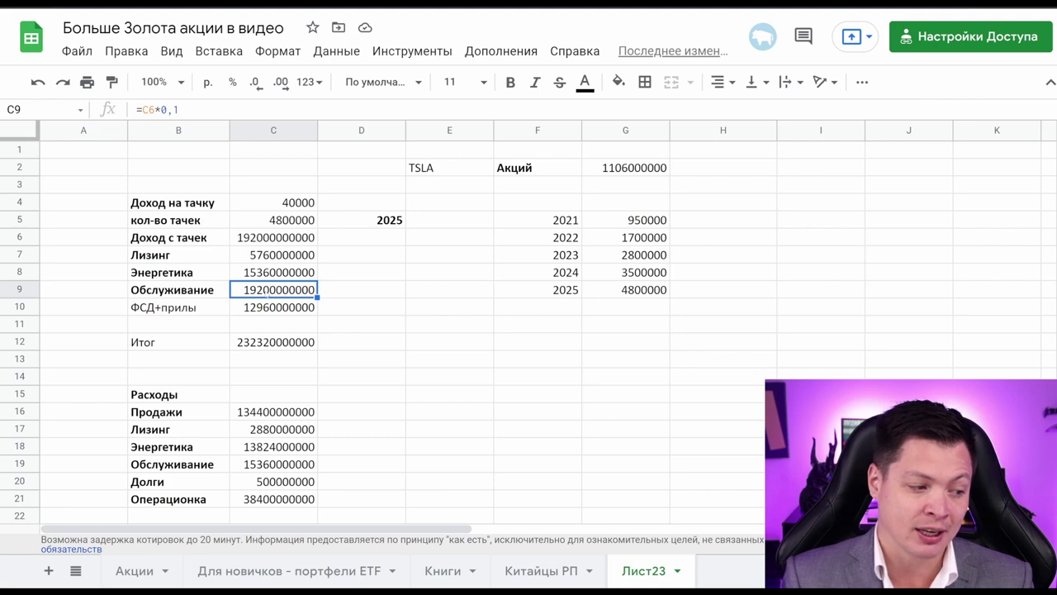
{"action": "left_click", "coordinate": [211, 306]}
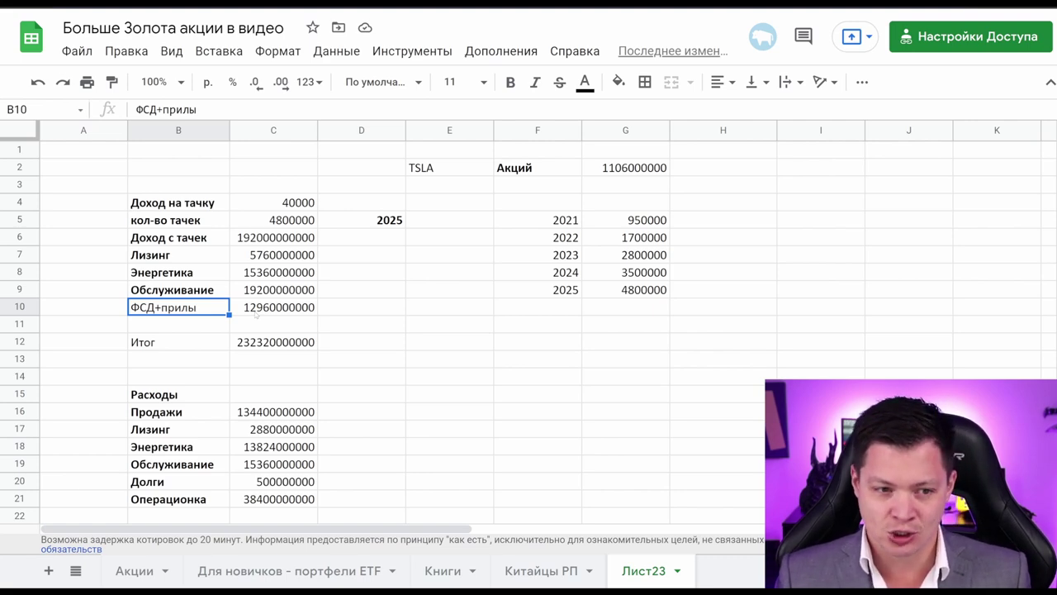
{"action": "left_click", "coordinate": [262, 313]}
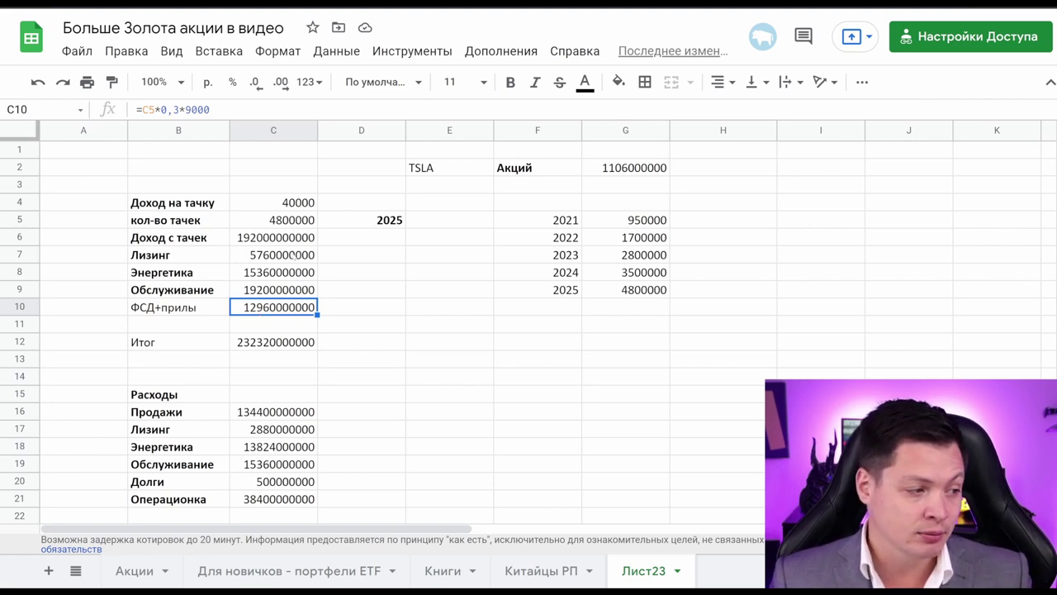
Step: Trace the car revenue formula to its car count and income per car, and inspect the revenue total (Итог) formula
{"action": "left_click", "coordinate": [272, 238]}
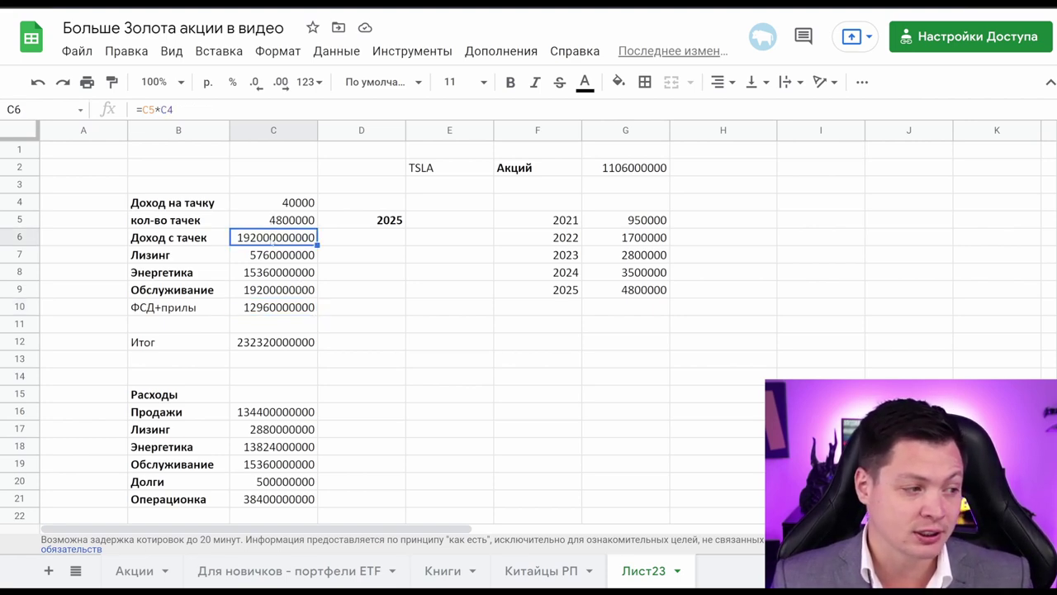
{"action": "left_click", "coordinate": [301, 221]}
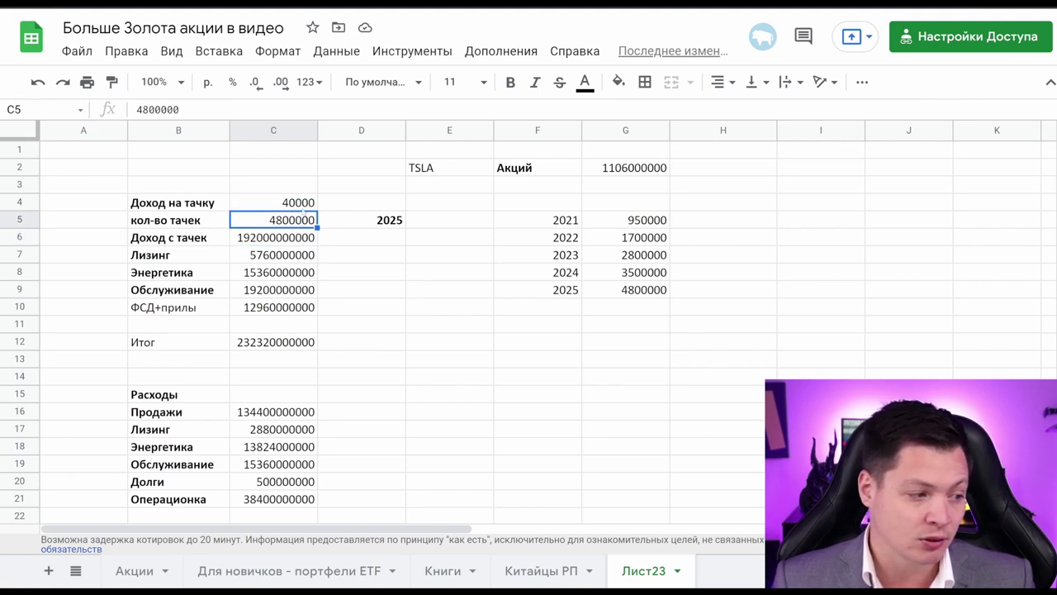
{"action": "left_click", "coordinate": [304, 204]}
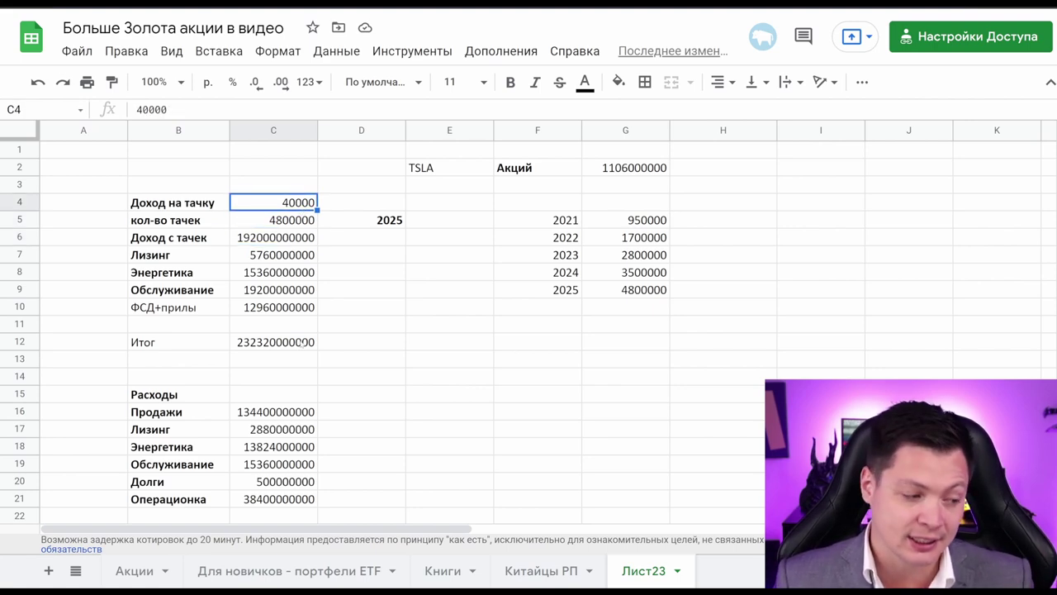
{"action": "left_click", "coordinate": [302, 343]}
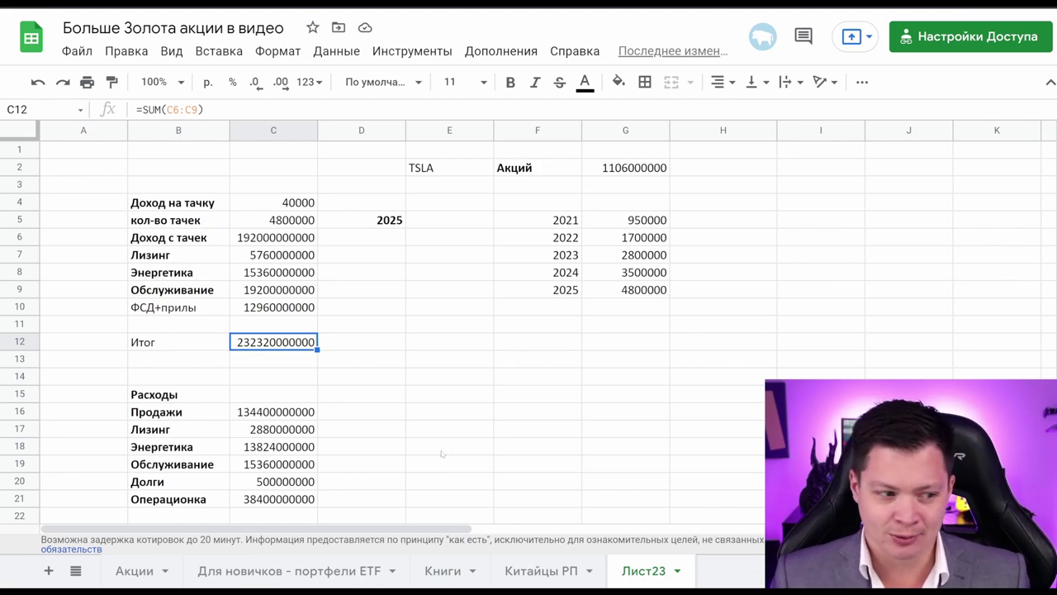
Step: View the expenses block (Расходы), and compare it with the cost and operating expense lines in Tesla's PDF report
{"action": "scroll", "coordinate": [417, 463], "scroll_direction": "down", "scroll_amount": 2}
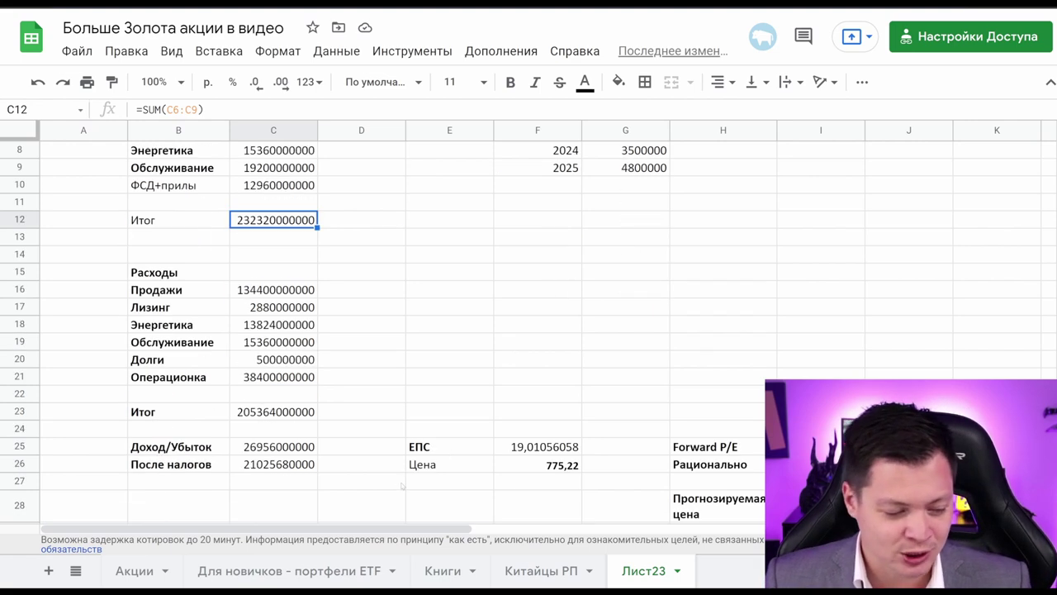
{"action": "scroll", "coordinate": [405, 484], "scroll_direction": "up", "scroll_amount": 1}
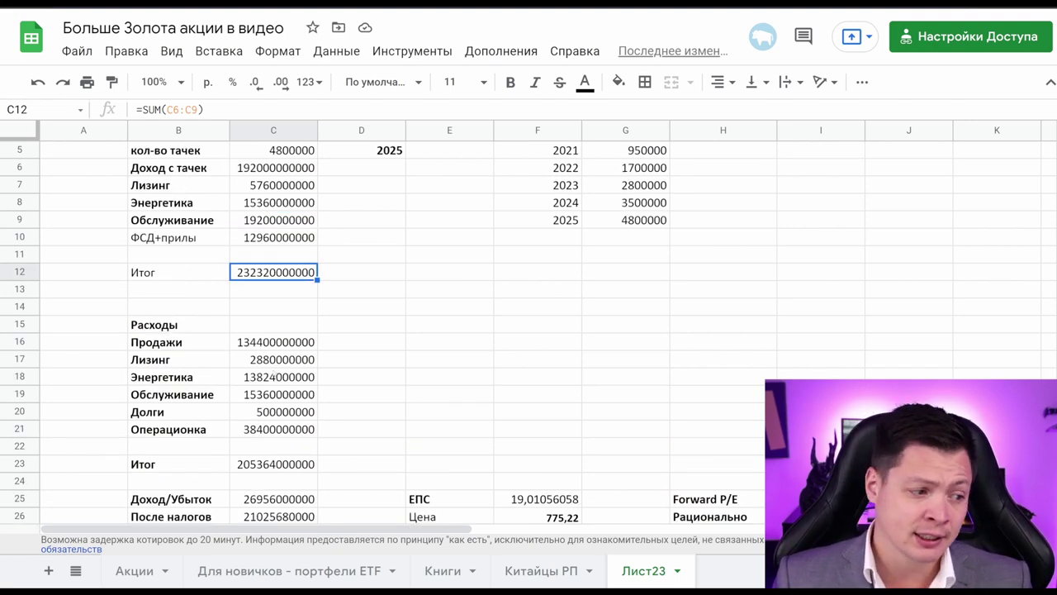
{"action": "key", "text": "alt+Tab"}
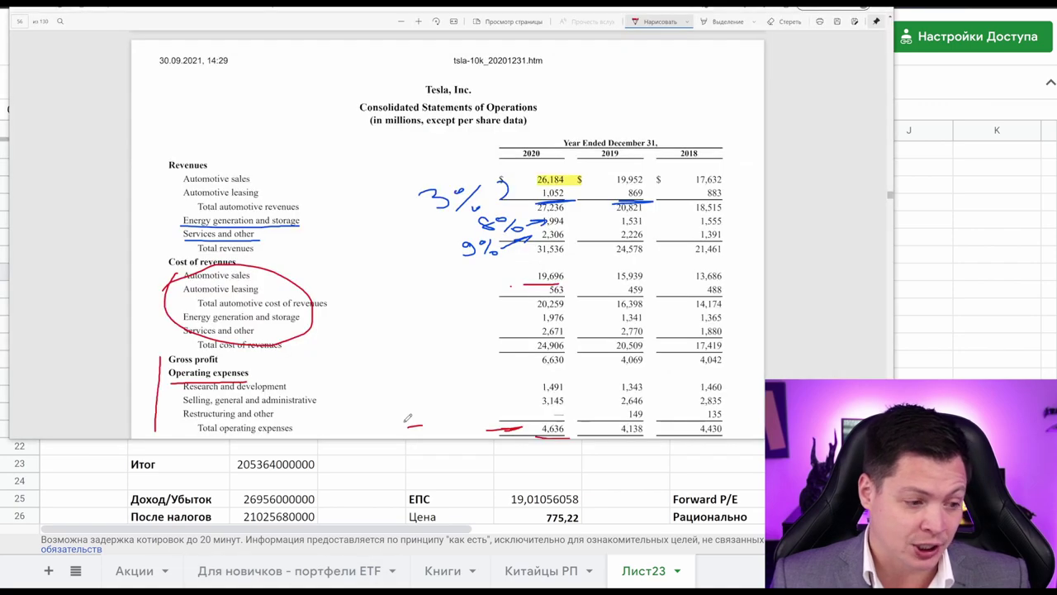
{"action": "scroll", "coordinate": [459, 339], "scroll_direction": "down", "scroll_amount": 3}
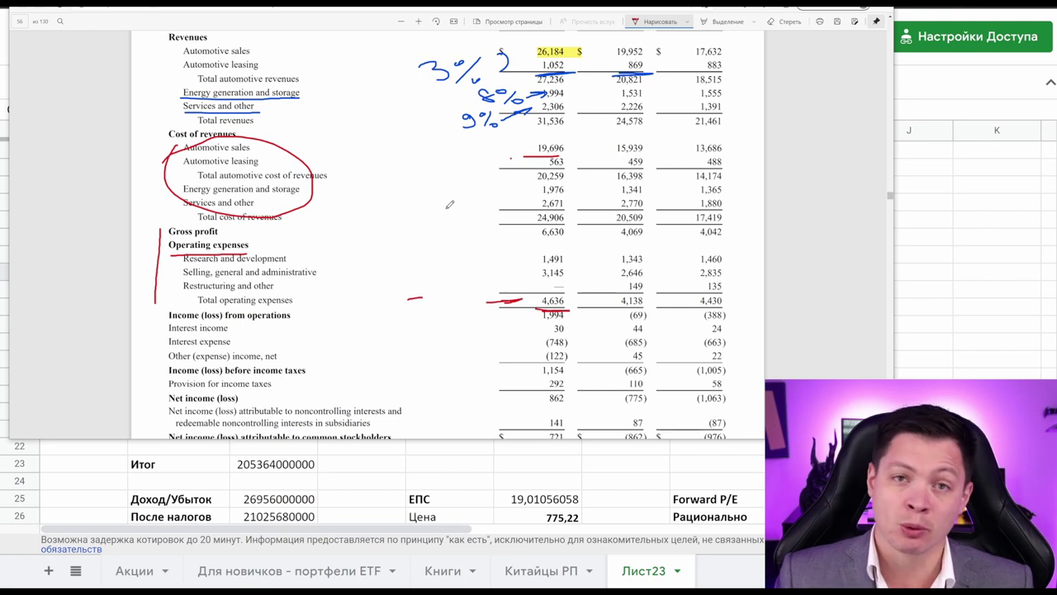
{"action": "key", "text": "alt+Tab"}
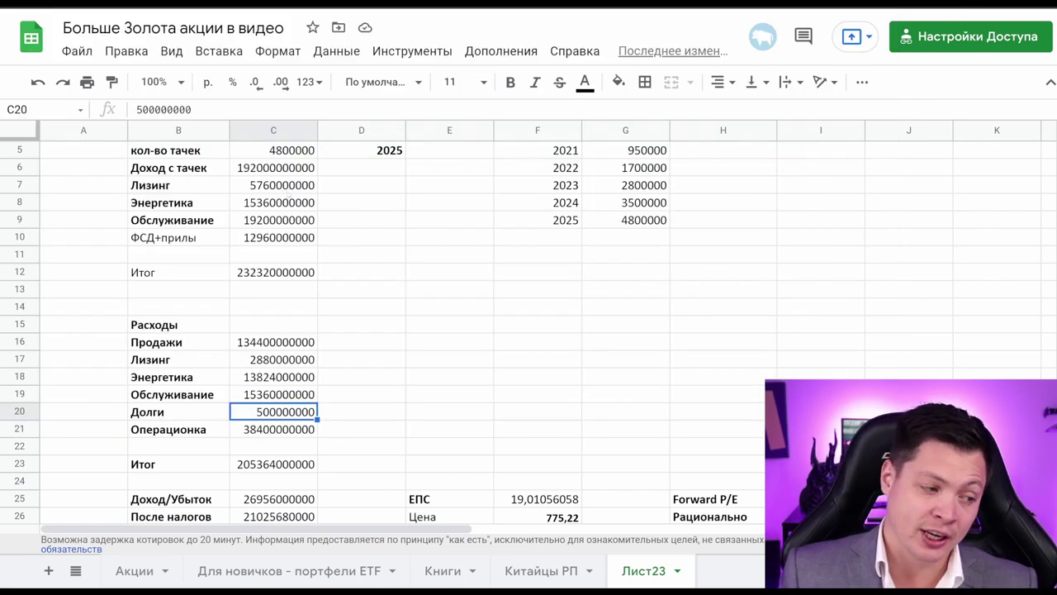
Step: Compare the energy revenue formula with the energy expense formula (Энергетика) in the spreadsheet
{"action": "left_click", "coordinate": [287, 207]}
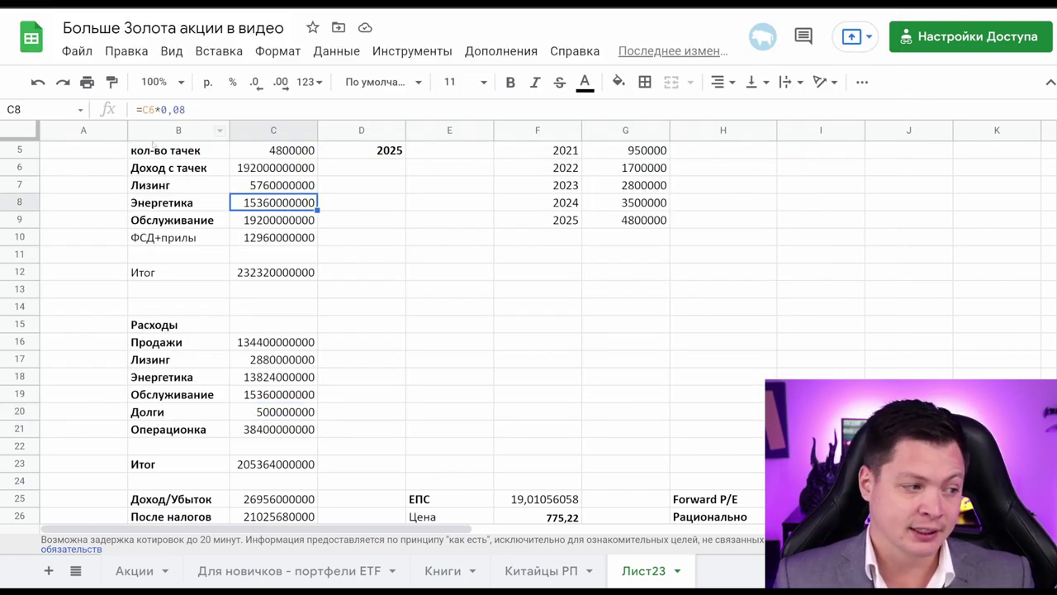
{"action": "left_click", "coordinate": [270, 381]}
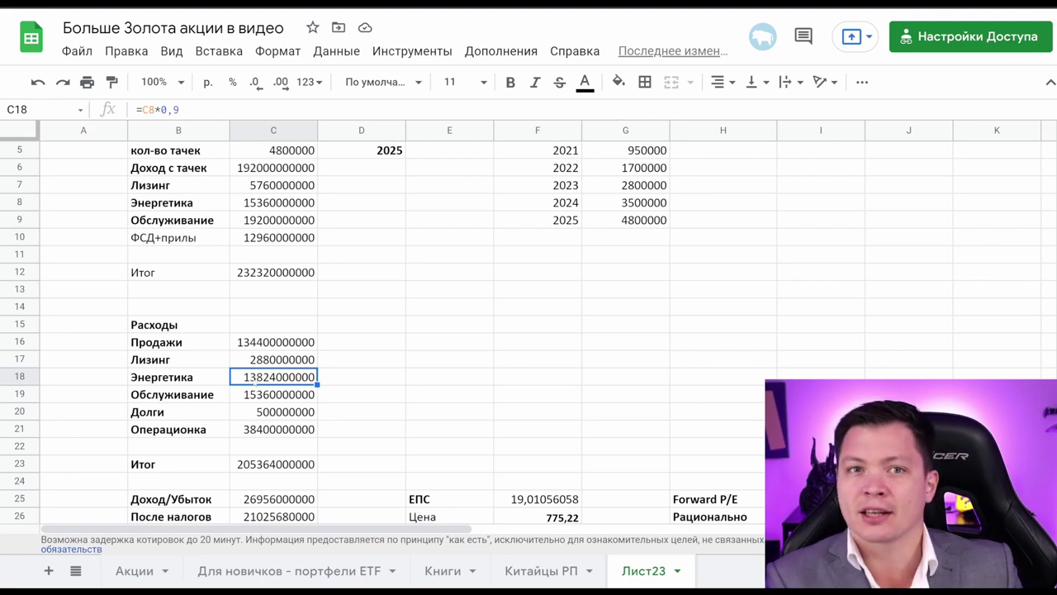
{"action": "scroll", "coordinate": [328, 359], "scroll_direction": "down", "scroll_amount": 1}
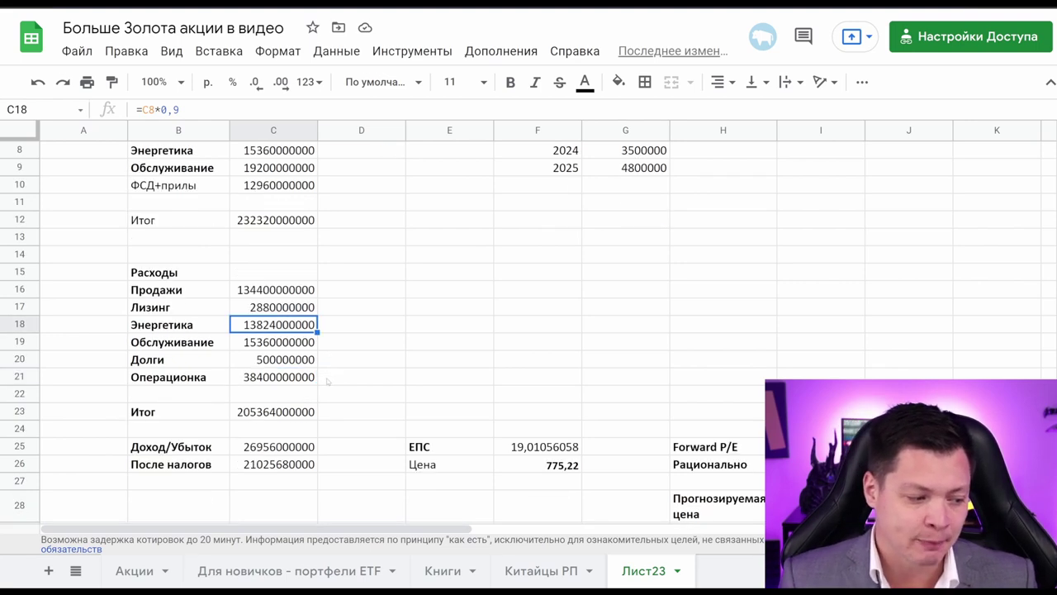
{"action": "scroll", "coordinate": [328, 368], "scroll_direction": "up", "scroll_amount": 1}
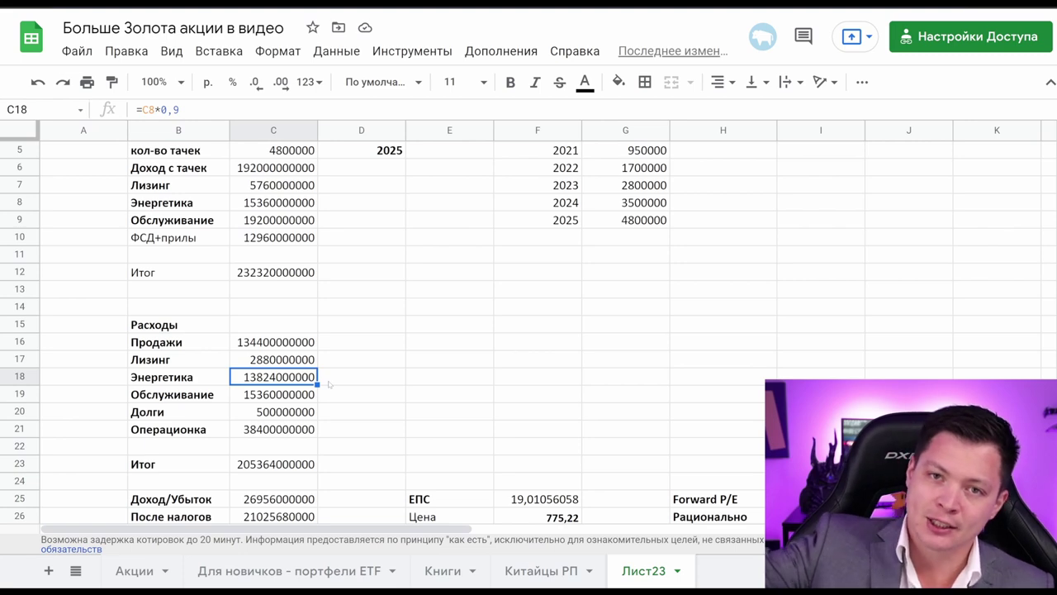
Step: Inspect the formulas for total expenses (Итог) and for profit or loss (Доход/Убыток)
{"action": "left_click", "coordinate": [274, 460]}
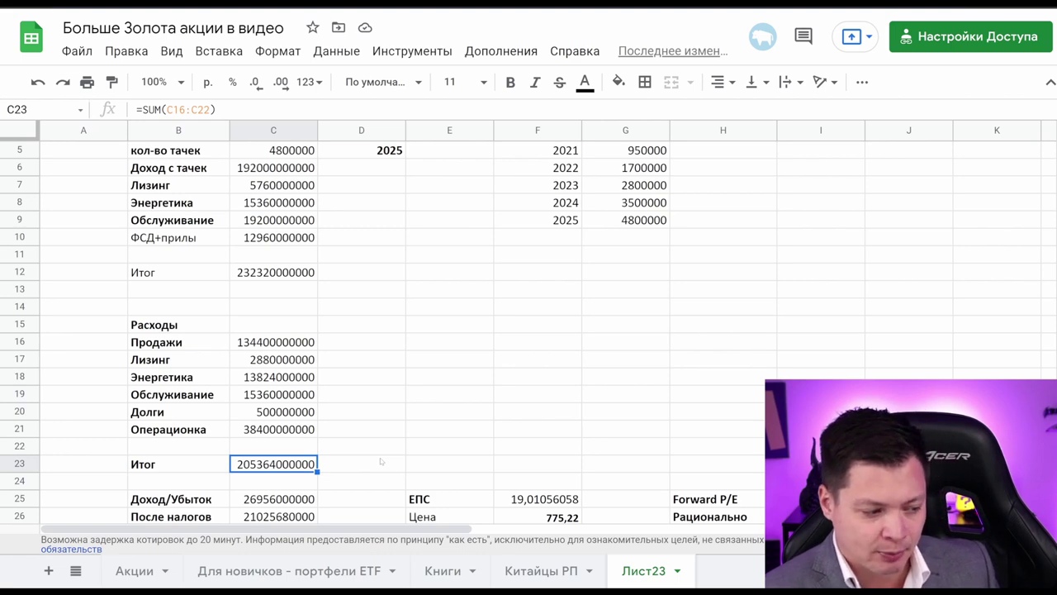
{"action": "scroll", "coordinate": [354, 359], "scroll_direction": "down", "scroll_amount": 1}
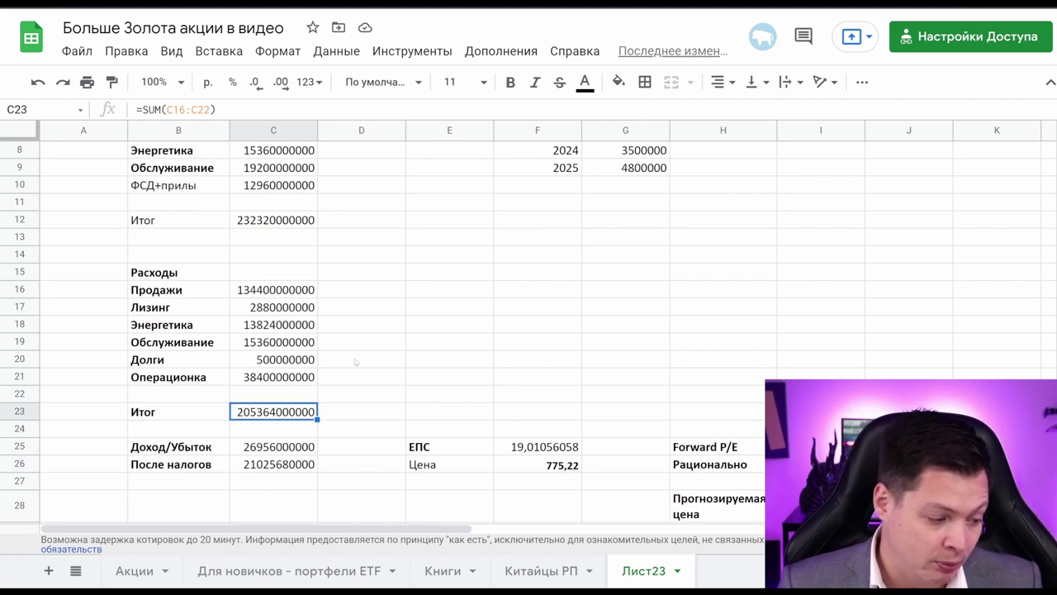
{"action": "left_click", "coordinate": [273, 450]}
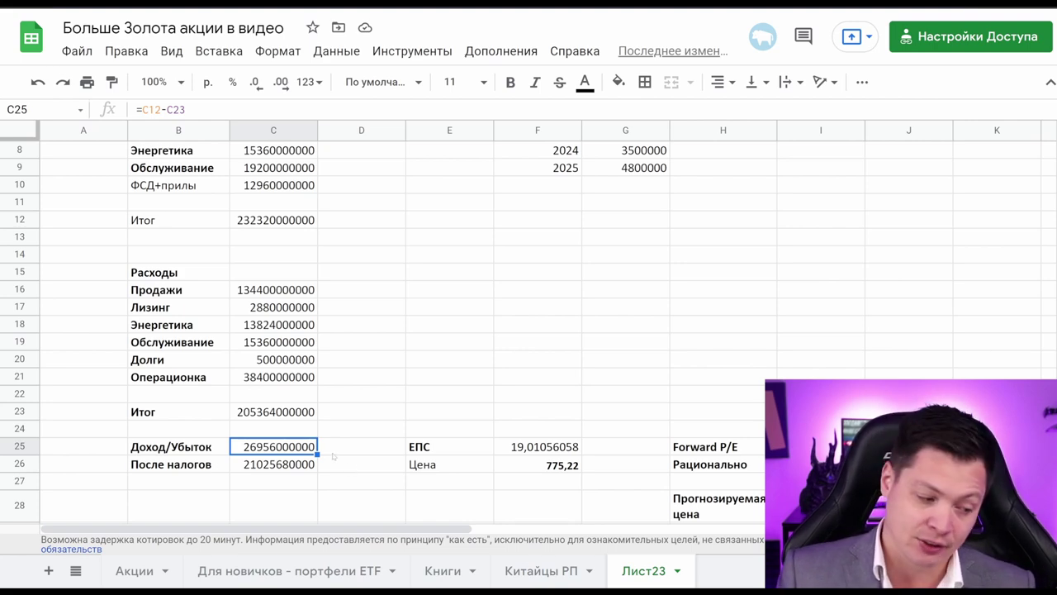
Step: Compare the after-tax profit formula (После налогов) with the profit or loss formula (Доход/Убыток)
{"action": "left_click", "coordinate": [299, 471]}
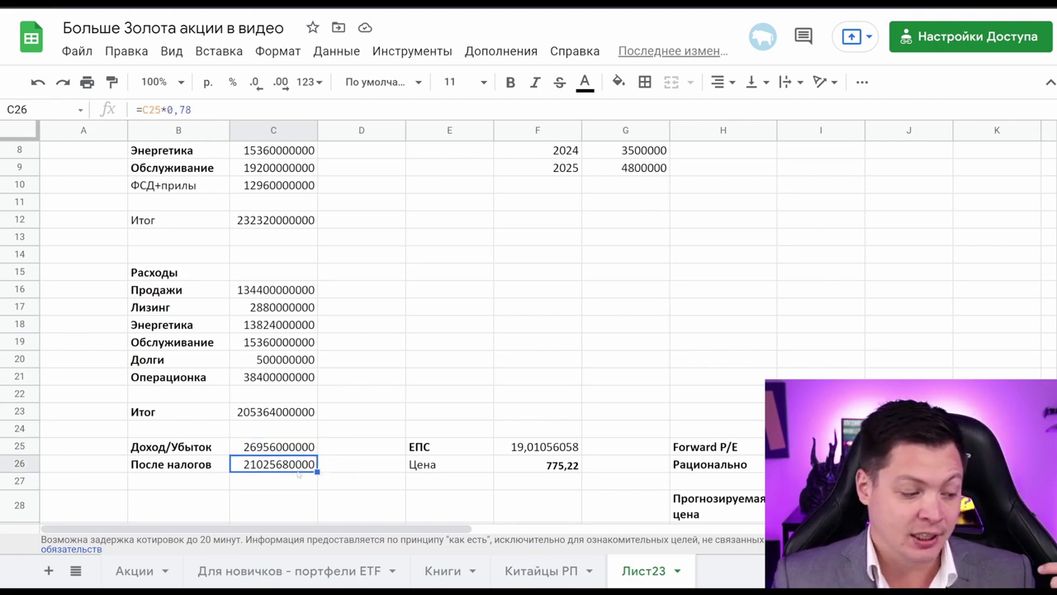
{"action": "left_click", "coordinate": [308, 450]}
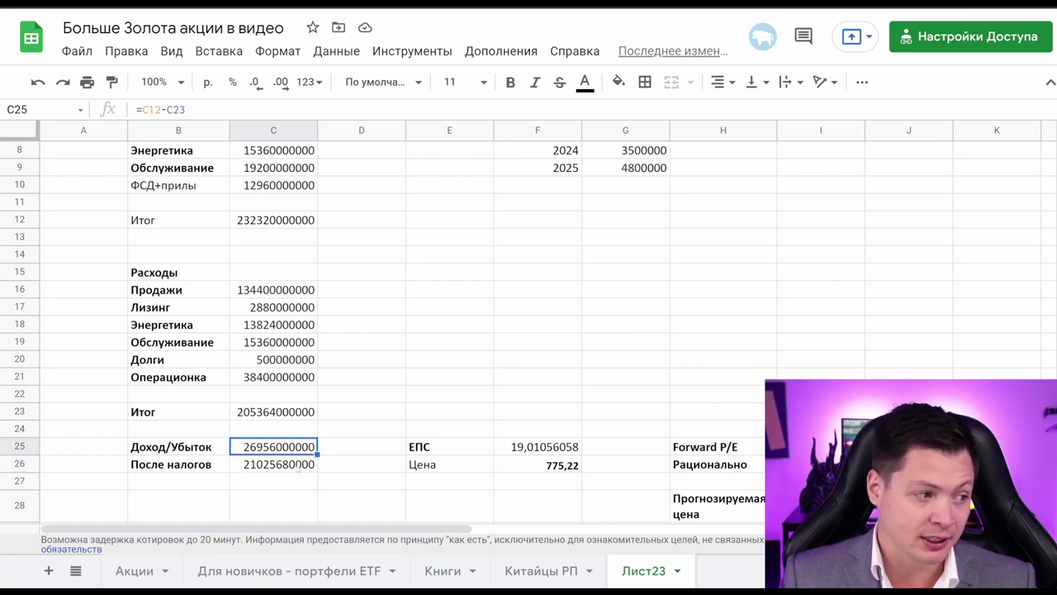
{"action": "left_click", "coordinate": [299, 465]}
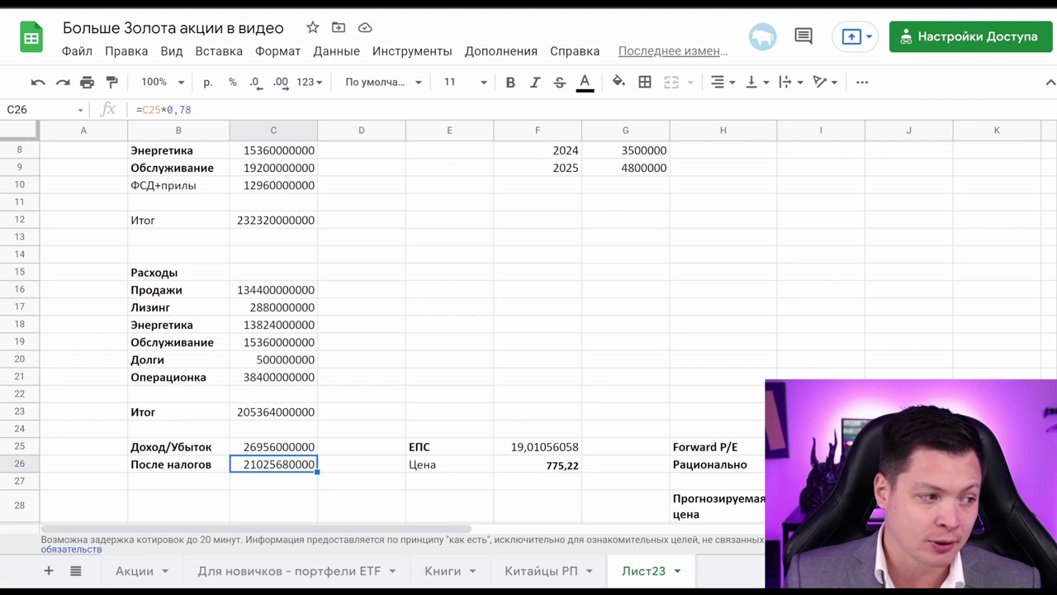
Step: Change the after-tax profit formula (После налогов) to =C25*0,75
{"action": "key", "text": "Return"}
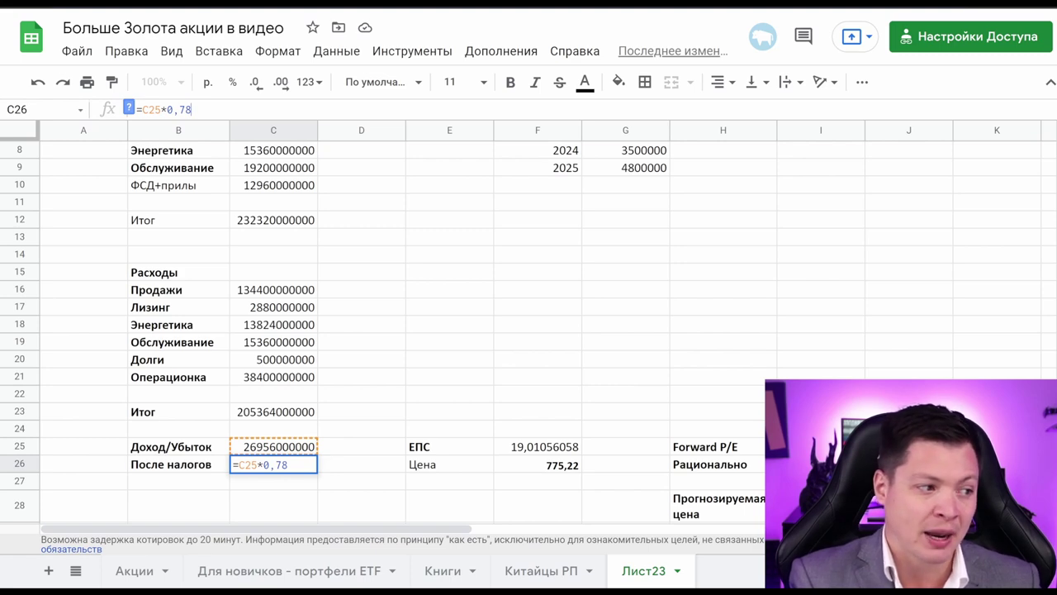
{"action": "key", "text": "BackSpace"}
{"action": "type", "text": "5"}
{"action": "key", "text": "Return"}
{"action": "left_click", "coordinate": [273, 464]}
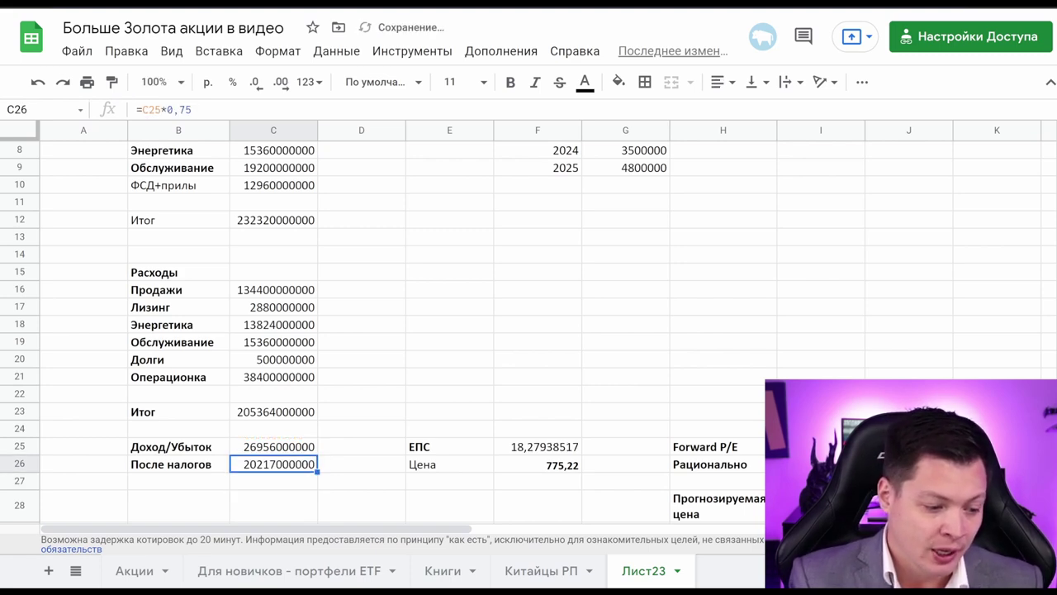
Step: Set the multiplier in the after-tax profit formula back to 0,78
{"action": "key", "text": "Return"}
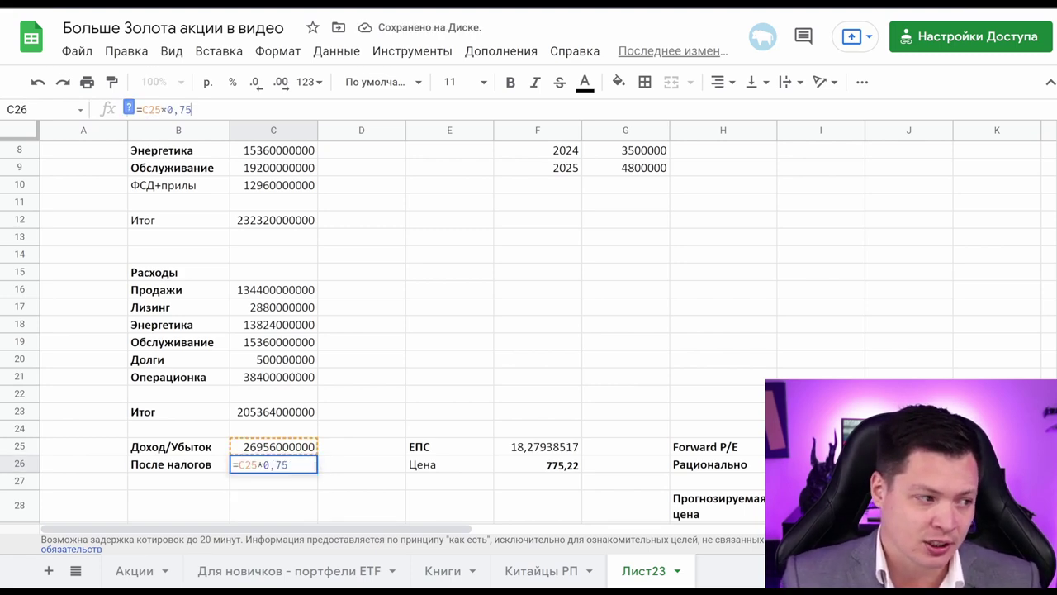
{"action": "key", "text": "BackSpace"}
{"action": "type", "text": "8"}
{"action": "key", "text": "Return"}
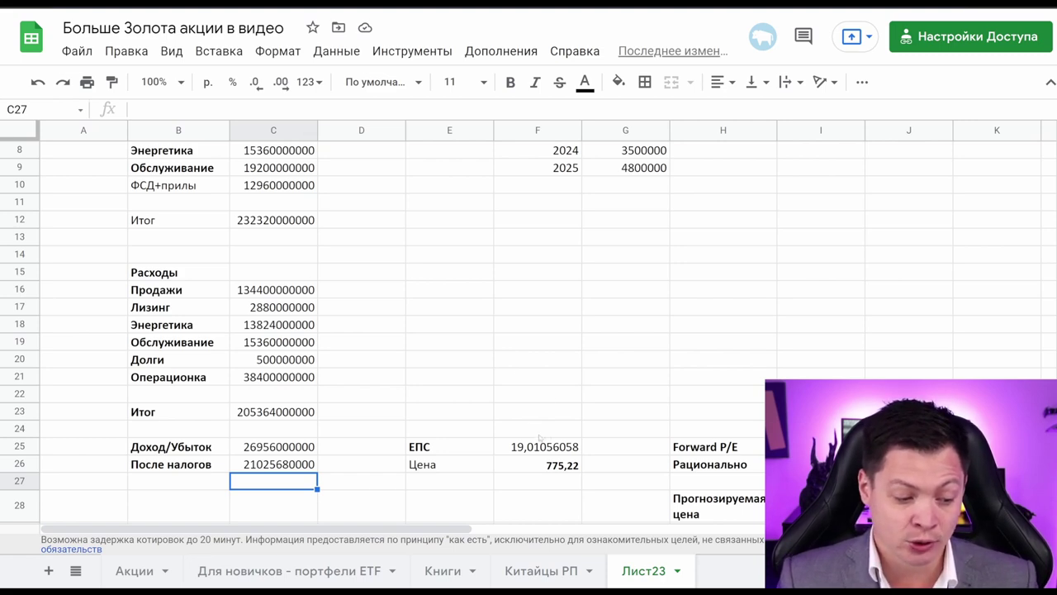
Step: Inspect the formulas for the share price (Цена), Forward P/E and forecast price (Прогнозируемая цена)
{"action": "left_click", "coordinate": [555, 472]}
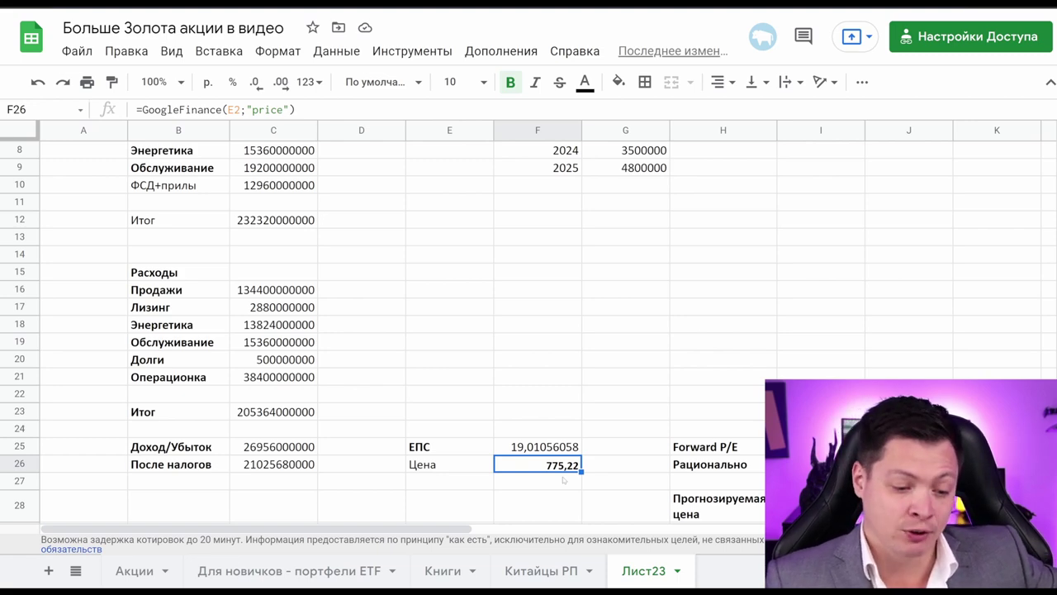
{"action": "left_click", "coordinate": [821, 446]}
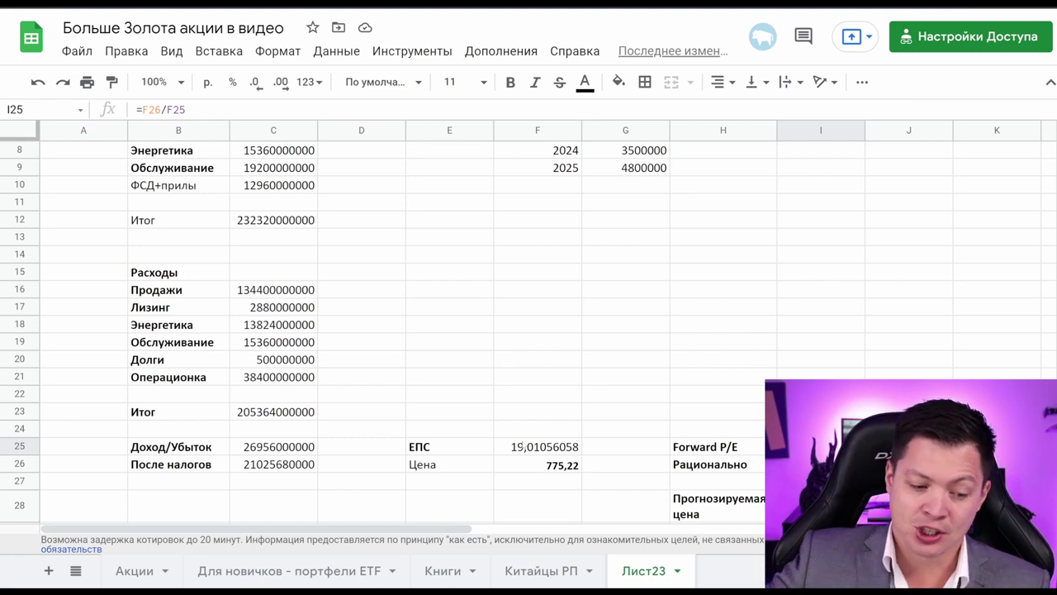
{"action": "scroll", "coordinate": [522, 446], "scroll_direction": "down", "scroll_amount": 1}
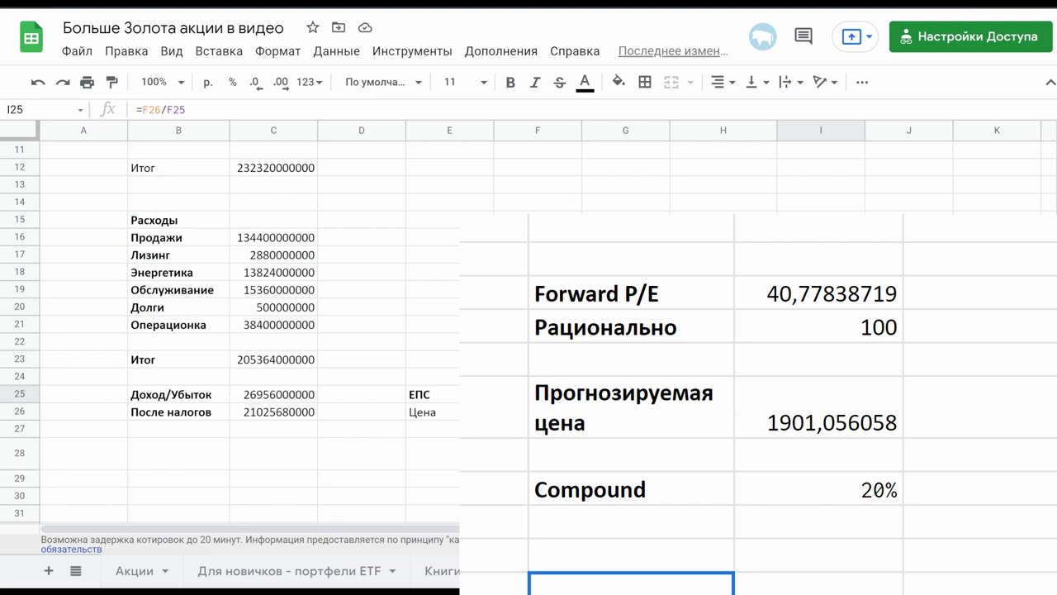
{"action": "left_click", "coordinate": [538, 411]}
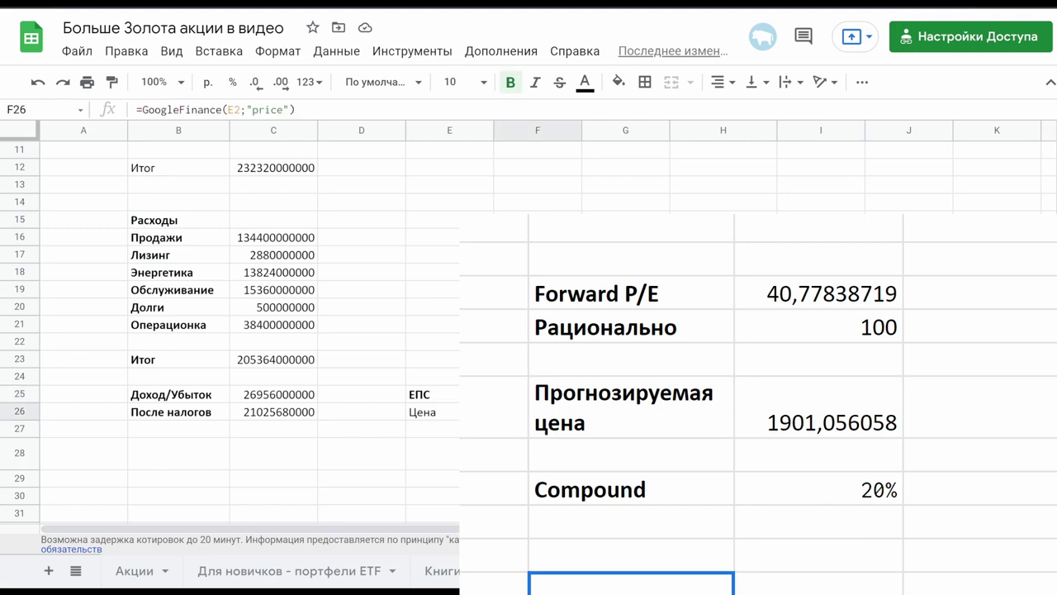
{"action": "left_click", "coordinate": [821, 452]}
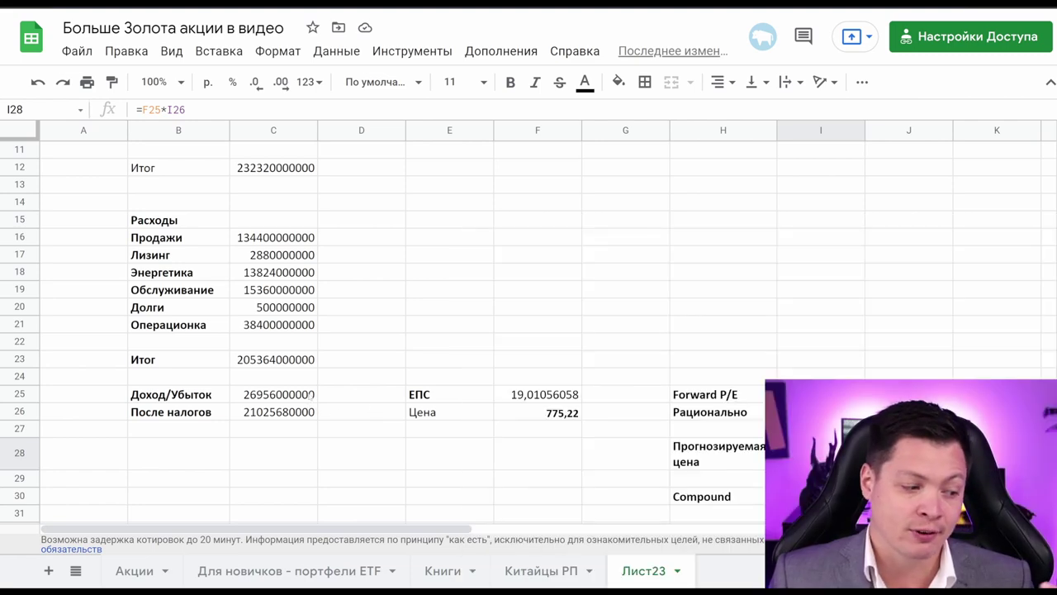
Step: Lower the after-tax profit multiplier to 0,75 so the formula reads =C25*0,75
{"action": "left_click", "coordinate": [279, 411]}
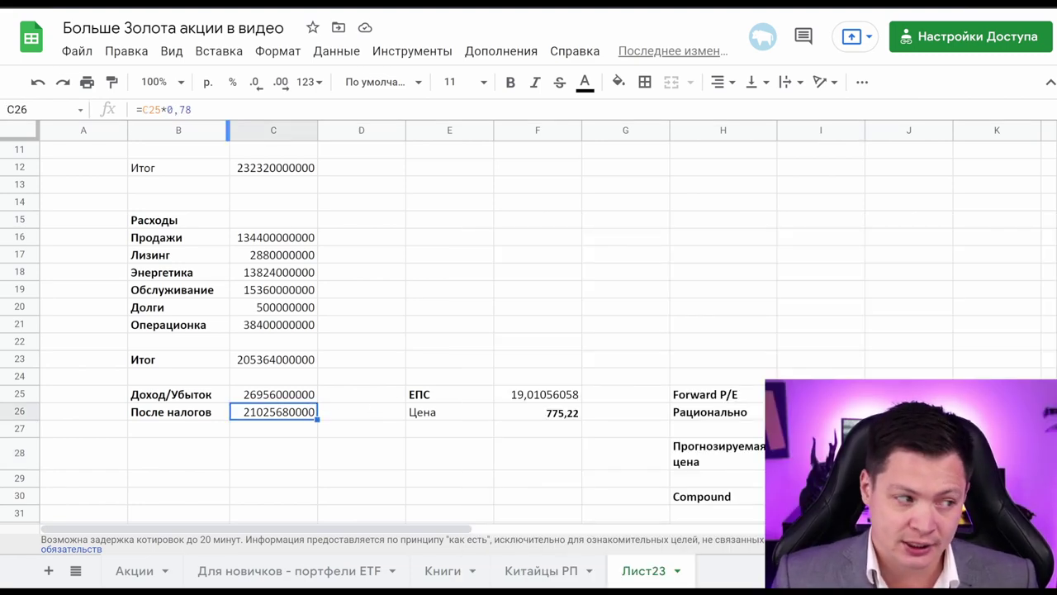
{"action": "type", "text": "=C25*0,78"}
{"action": "key", "text": "BackSpace"}
{"action": "type", "text": "5"}
{"action": "key", "text": "Return"}
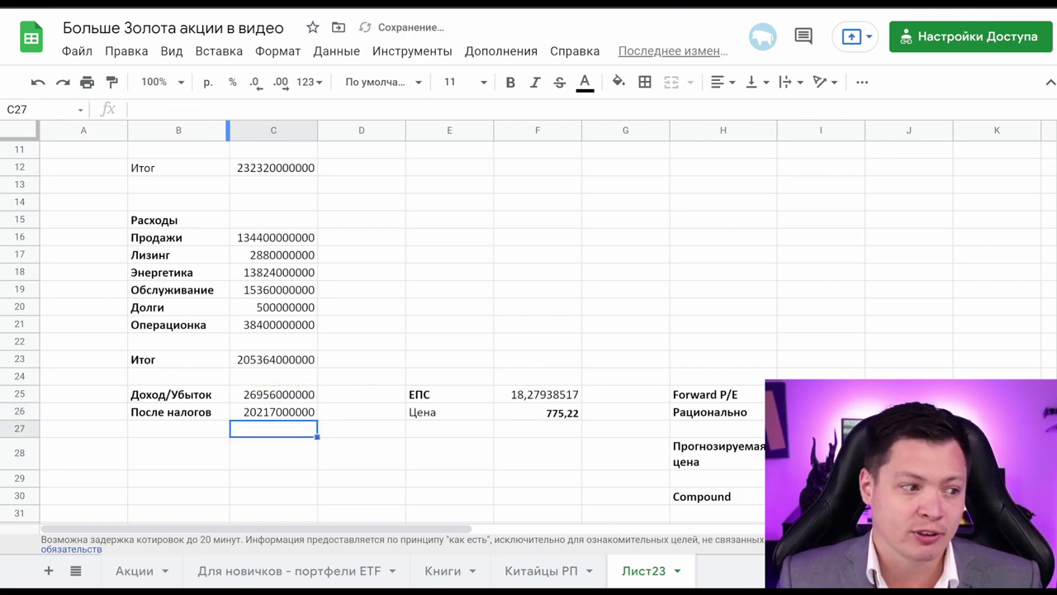
Step: Set the after-tax profit formula (После налогов) to =C25*0,73
{"action": "key", "text": "Return"}
{"action": "key", "text": "Up"}
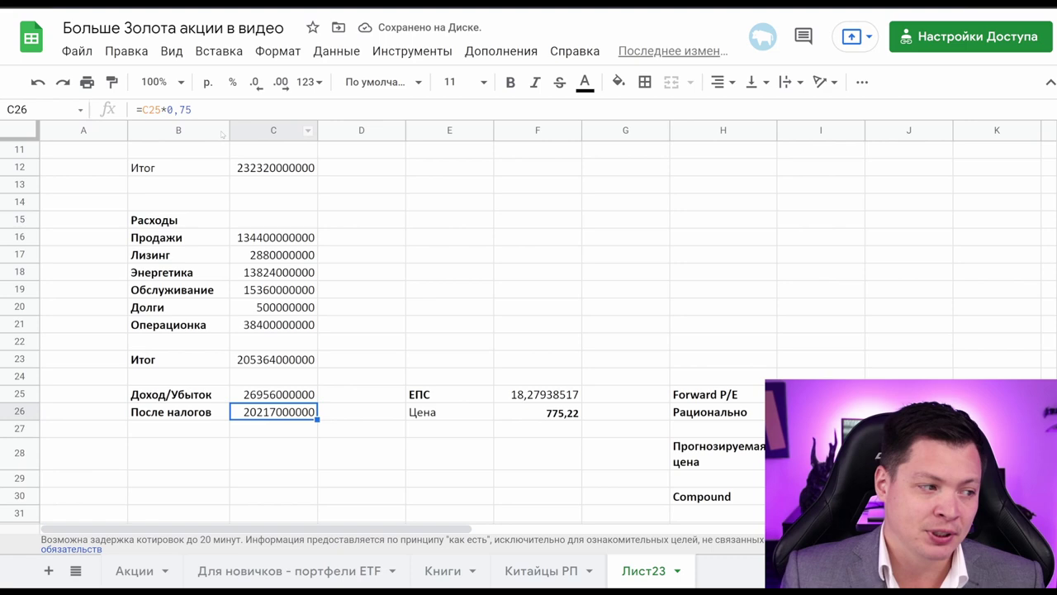
{"action": "key", "text": "Return"}
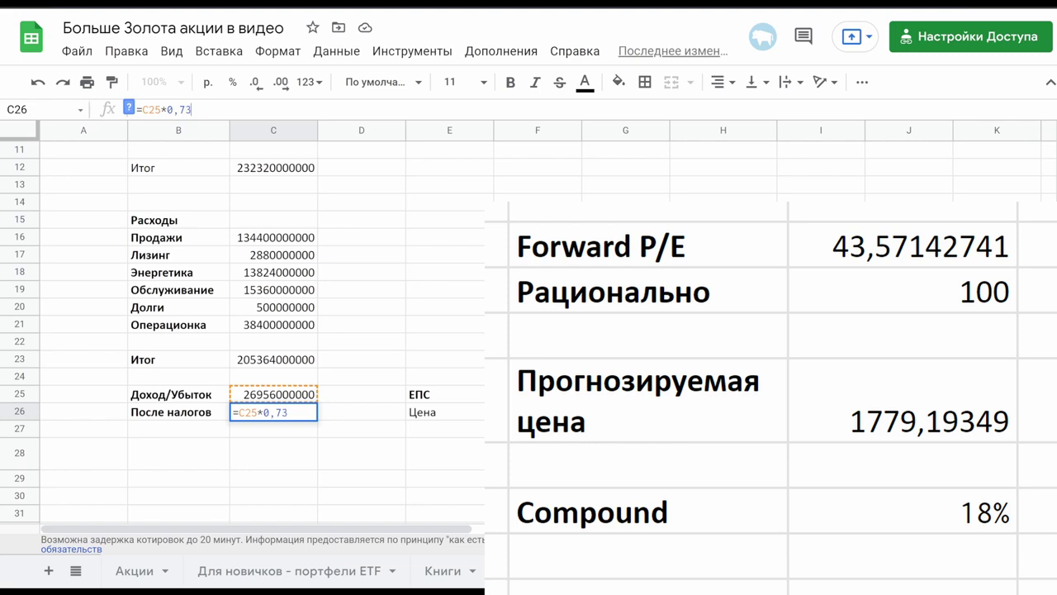
{"action": "key", "text": "Return"}
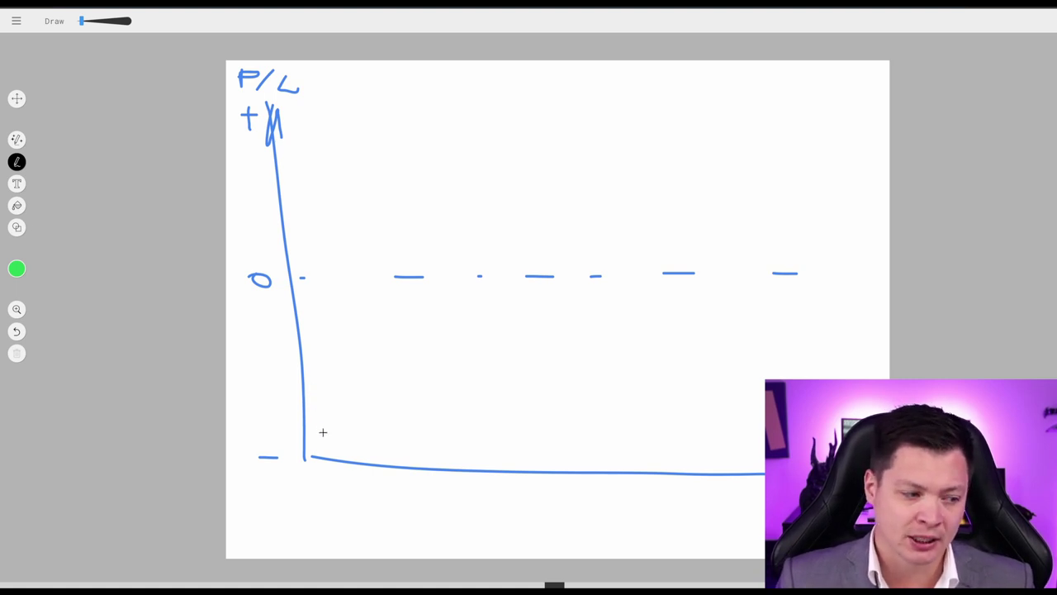
Step: Draw a green growth curve on the P/L whiteboard chart from the negative corner across zero to a plateau, marking a point just below zero
{"action": "left_click_drag", "start_coordinate": [308, 453], "coordinate": [333, 447]}
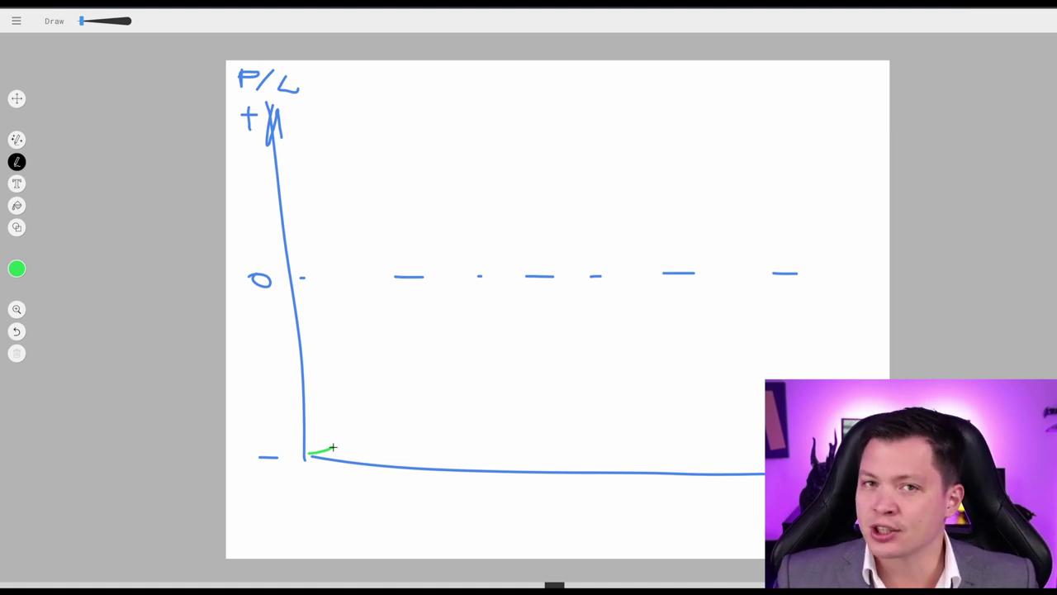
{"action": "left_click_drag", "start_coordinate": [332, 447], "coordinate": [423, 418]}
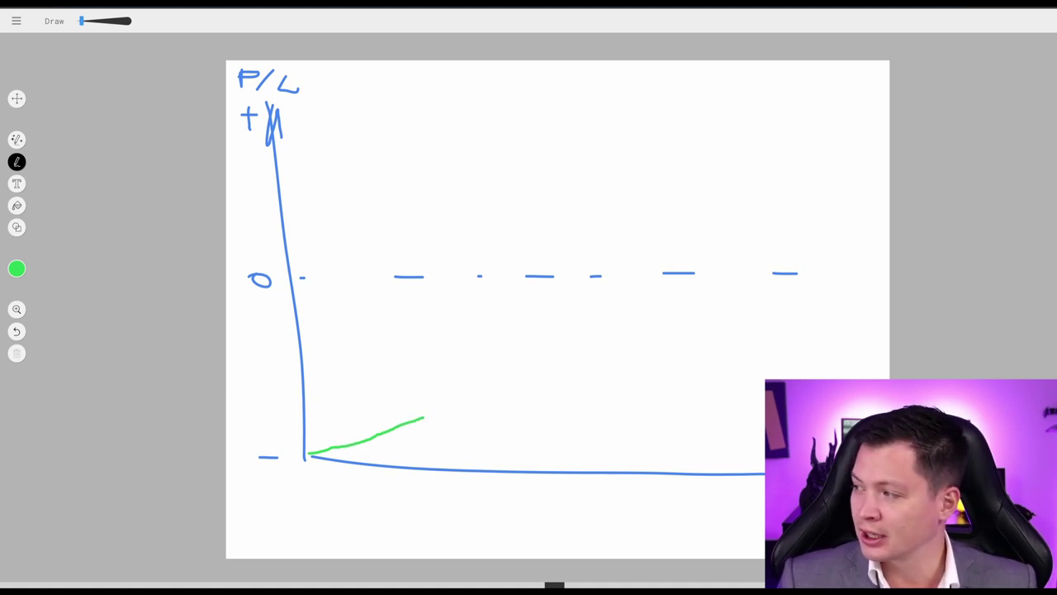
{"action": "mouse_move", "coordinate": [429, 413]}
{"action": "left_mouse_down"}
{"action": "mouse_move", "coordinate": [517, 323]}
{"action": "mouse_move", "coordinate": [536, 284]}
{"action": "left_mouse_up"}
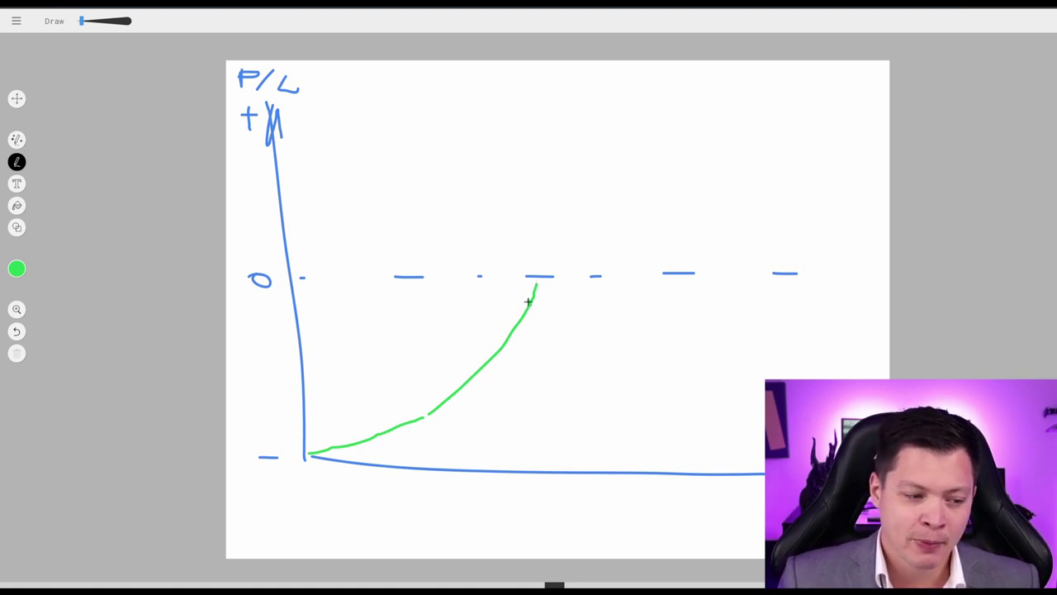
{"action": "left_click_drag", "start_coordinate": [527, 301], "coordinate": [530, 295]}
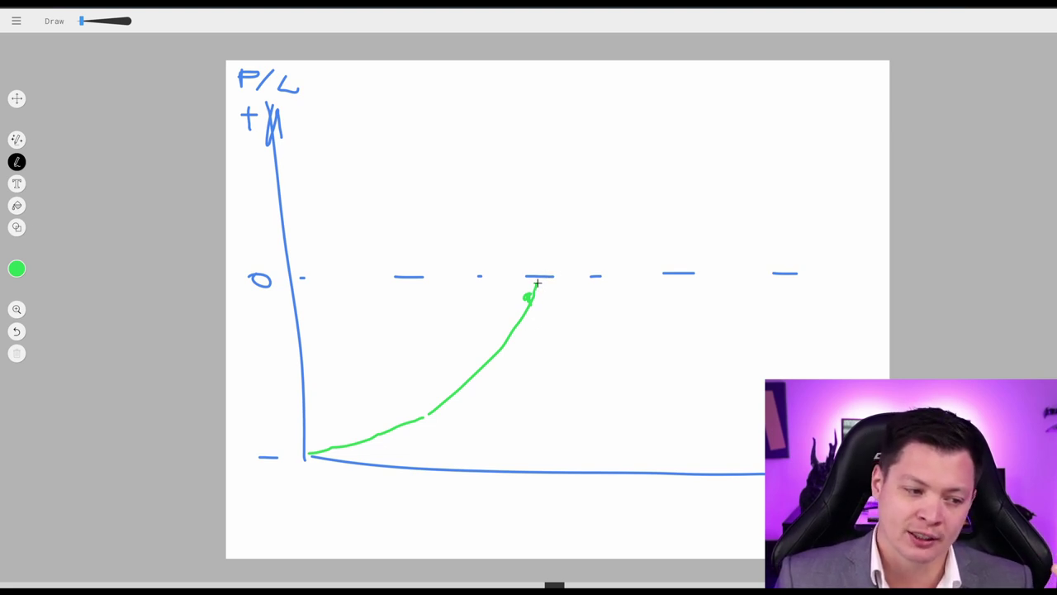
{"action": "left_click_drag", "start_coordinate": [538, 283], "coordinate": [555, 263]}
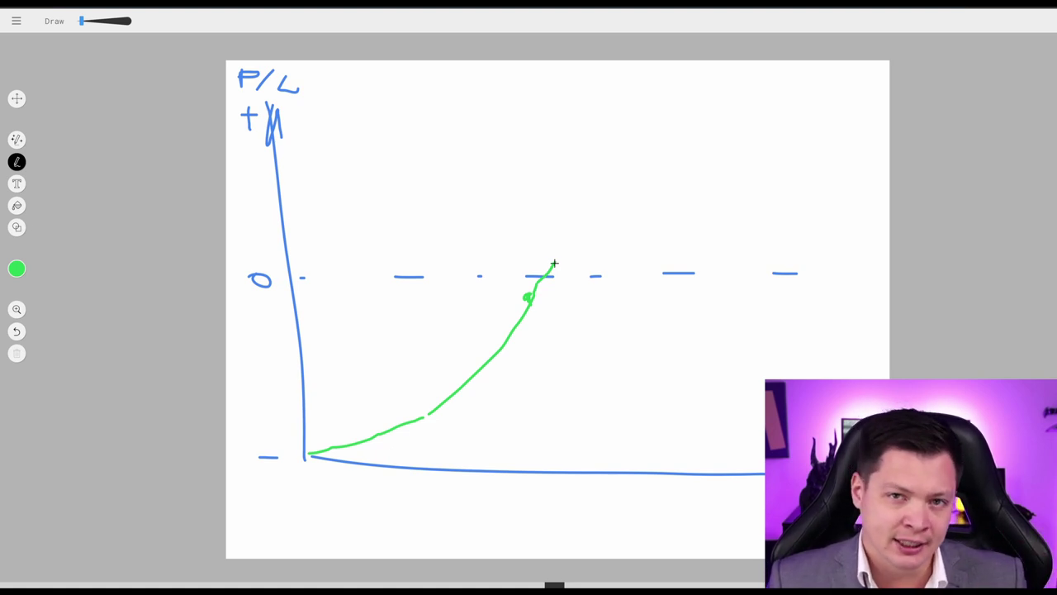
{"action": "mouse_move", "coordinate": [554, 264]}
{"action": "left_mouse_down"}
{"action": "mouse_move", "coordinate": [624, 177]}
{"action": "mouse_move", "coordinate": [692, 149]}
{"action": "mouse_move", "coordinate": [785, 155]}
{"action": "left_mouse_up"}
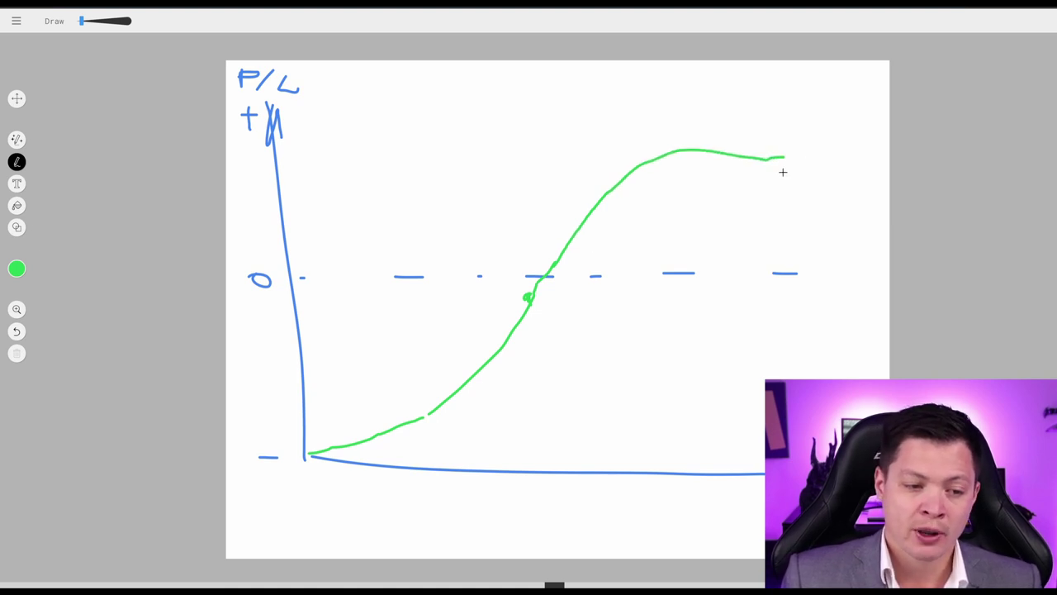
Step: Mark a green point on the curve's plateau and handwrite the label "Toy, F" above it
{"action": "left_click", "coordinate": [752, 152]}
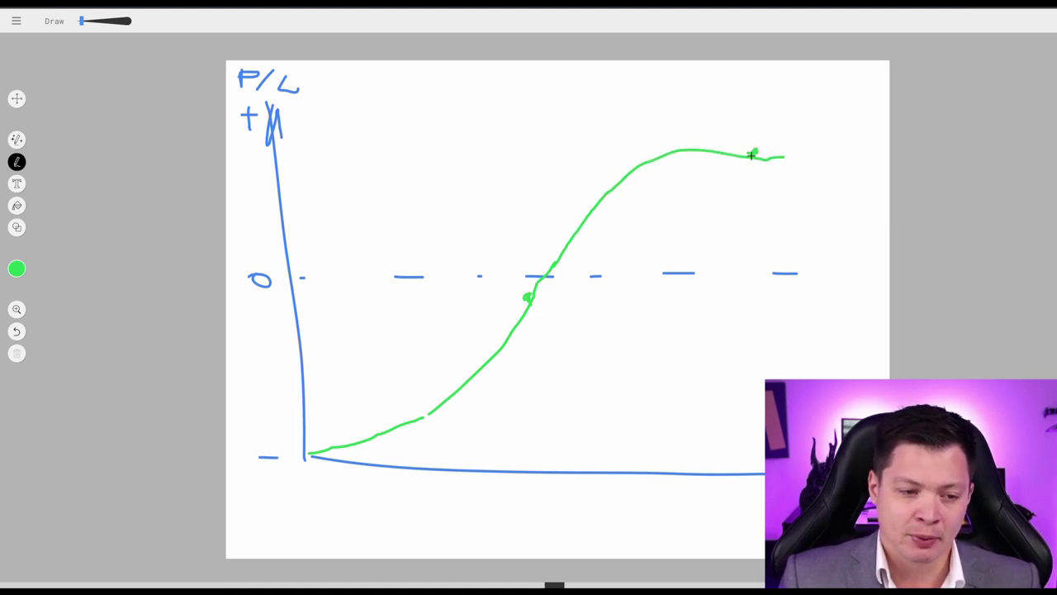
{"action": "left_click_drag", "start_coordinate": [762, 130], "coordinate": [759, 140]}
{"action": "mouse_move", "coordinate": [746, 121]}
{"action": "left_mouse_down"}
{"action": "mouse_move", "coordinate": [792, 128]}
{"action": "mouse_move", "coordinate": [785, 137]}
{"action": "left_mouse_up"}
{"action": "mouse_move", "coordinate": [794, 133]}
{"action": "left_mouse_down"}
{"action": "mouse_move", "coordinate": [805, 149]}
{"action": "mouse_move", "coordinate": [828, 147]}
{"action": "left_mouse_up"}
{"action": "left_click_drag", "start_coordinate": [827, 122], "coordinate": [839, 131]}
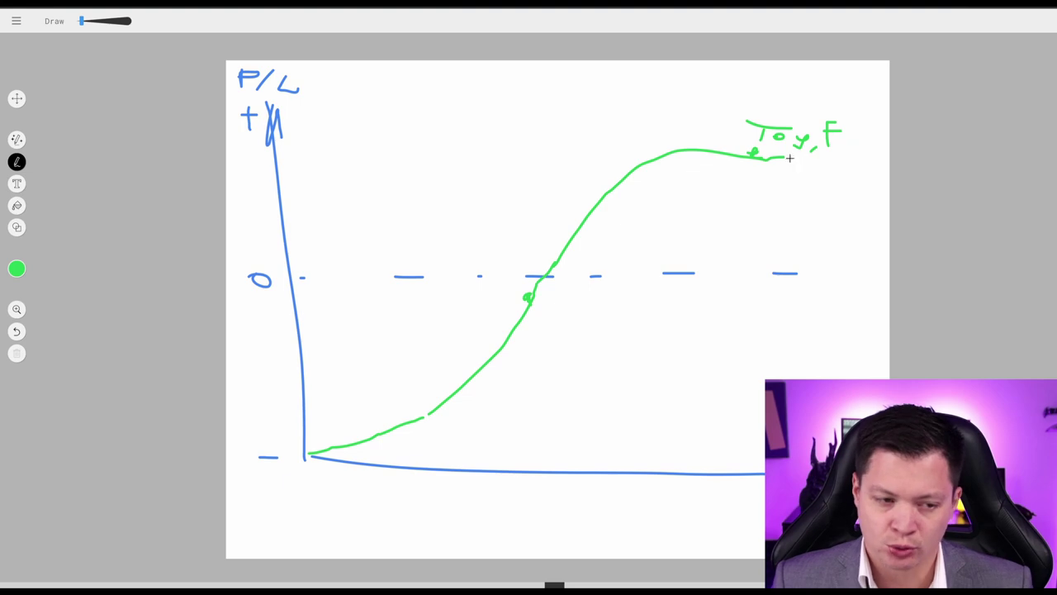
Step: Mark the point just below the zero line with a red horizontal stroke and a red letter "T"
{"action": "mouse_move", "coordinate": [527, 298]}
{"action": "left_mouse_down"}
{"action": "mouse_move", "coordinate": [561, 297]}
{"action": "mouse_move", "coordinate": [511, 298]}
{"action": "mouse_move", "coordinate": [588, 301]}
{"action": "left_mouse_up"}
{"action": "mouse_move", "coordinate": [30, 269]}
{"action": "left_click", "coordinate": [90, 269]}
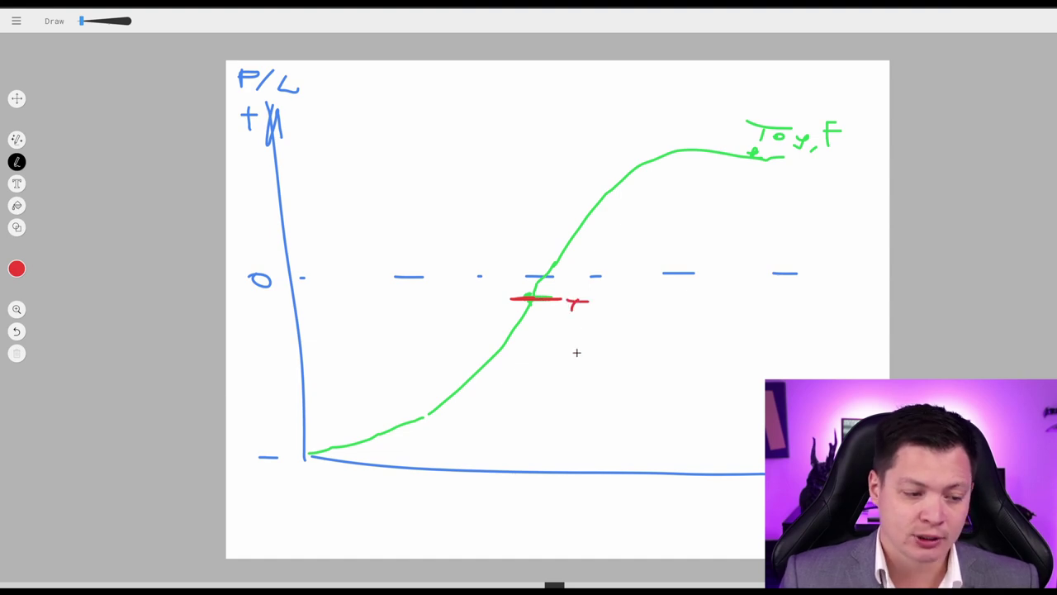